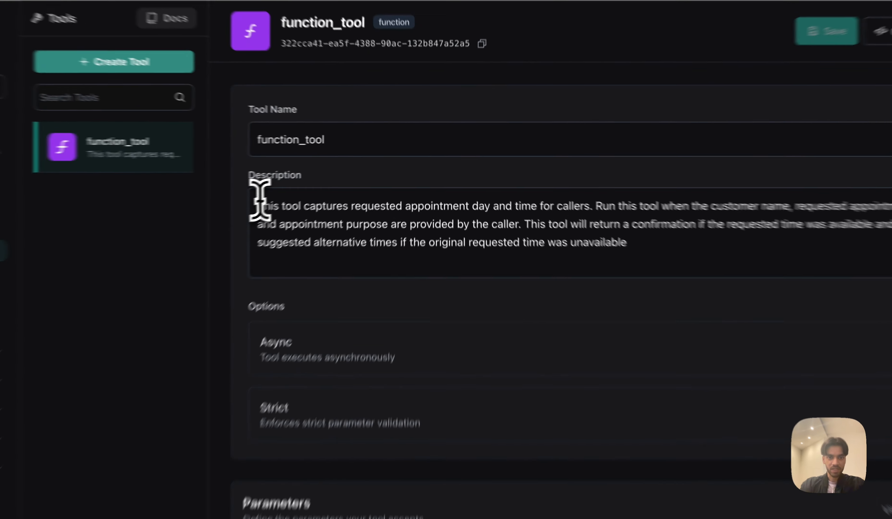
# Review function_tool's appointment-booking description, leaving it unchanged.
pyautogui.moveTo(313, 184); pyautogui.dragTo(592, 223)
pyautogui.click(590, 224)
# Review the callerName and apptPurpose parameter descriptions of function_tool.
pyautogui.scroll(-5, 420, 246)
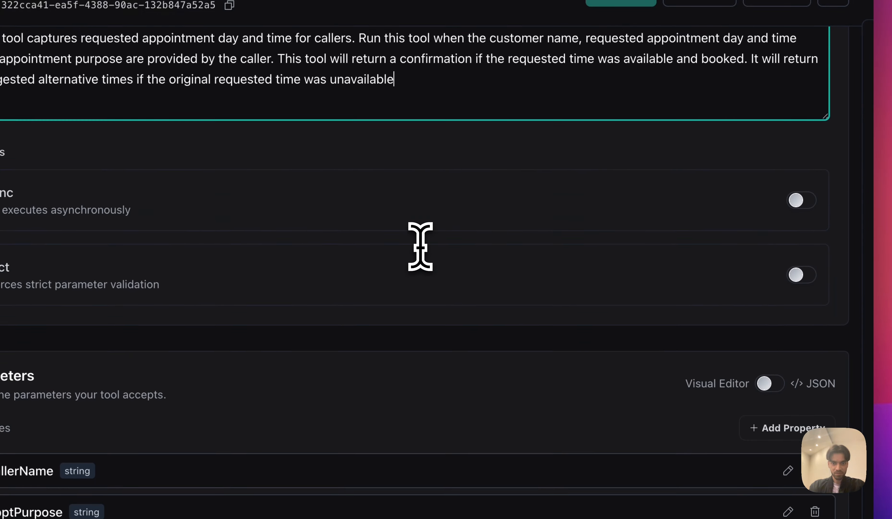
pyautogui.scroll(-3, 560, 346)
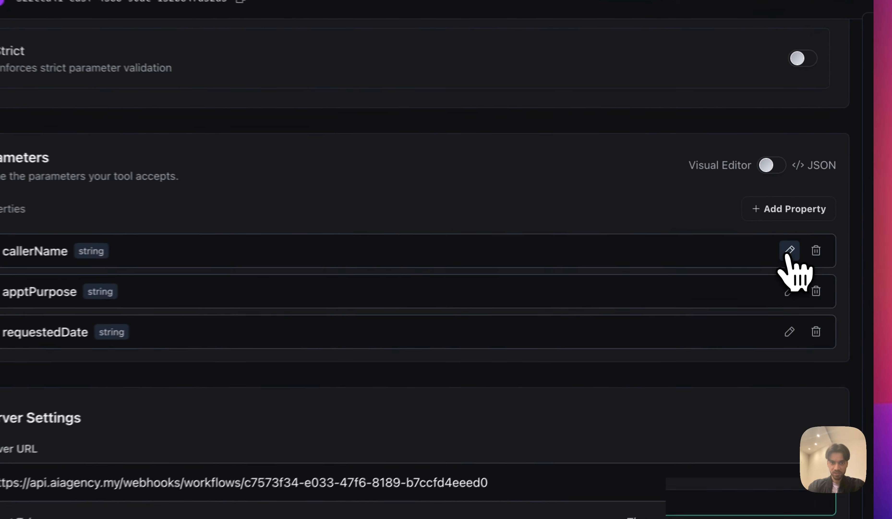
pyautogui.click(820, 233)
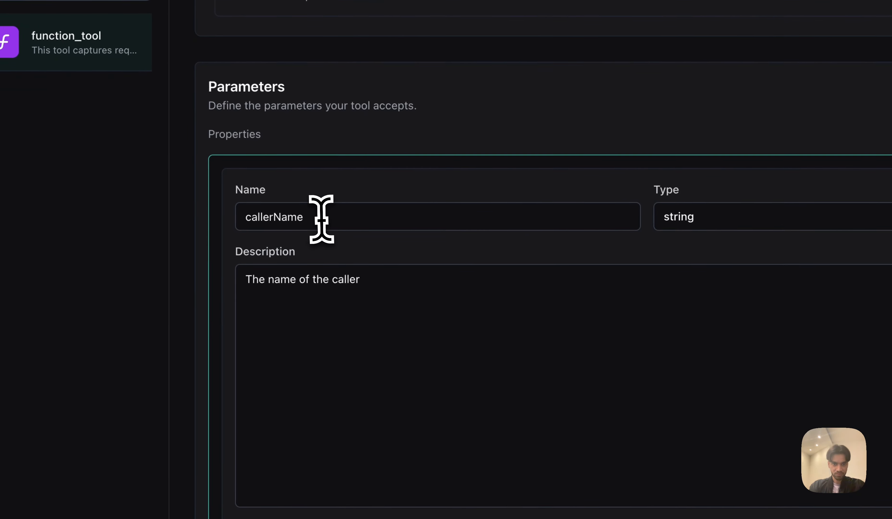
pyautogui.scroll(-3, 379, 308)
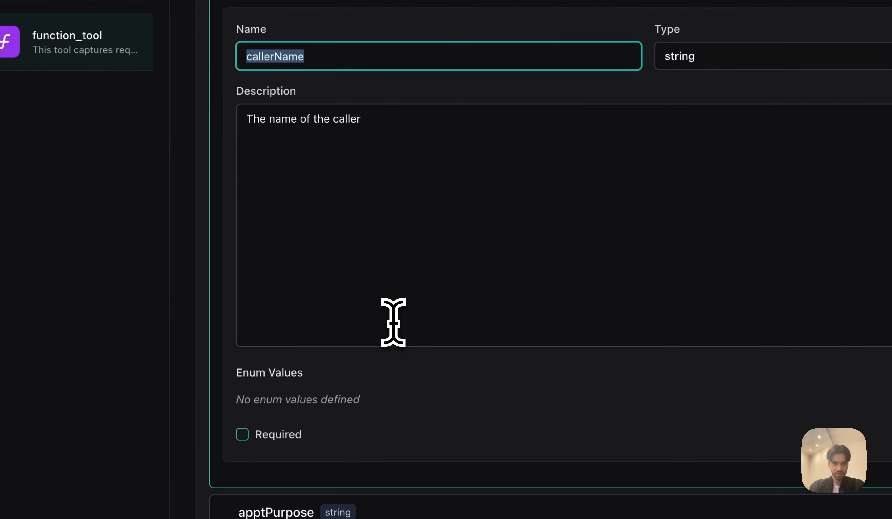
pyautogui.scroll(-5, 458, 327)
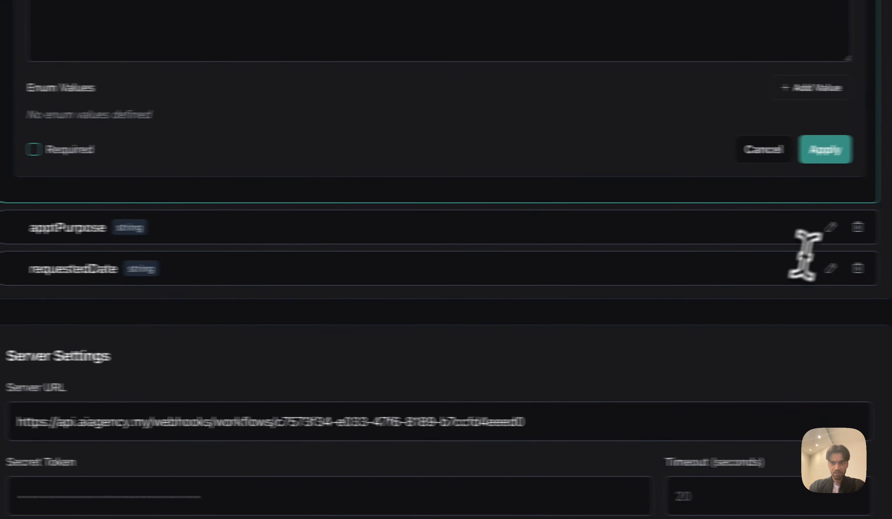
pyautogui.click(788, 229)
pyautogui.scroll(10, 507, 338)
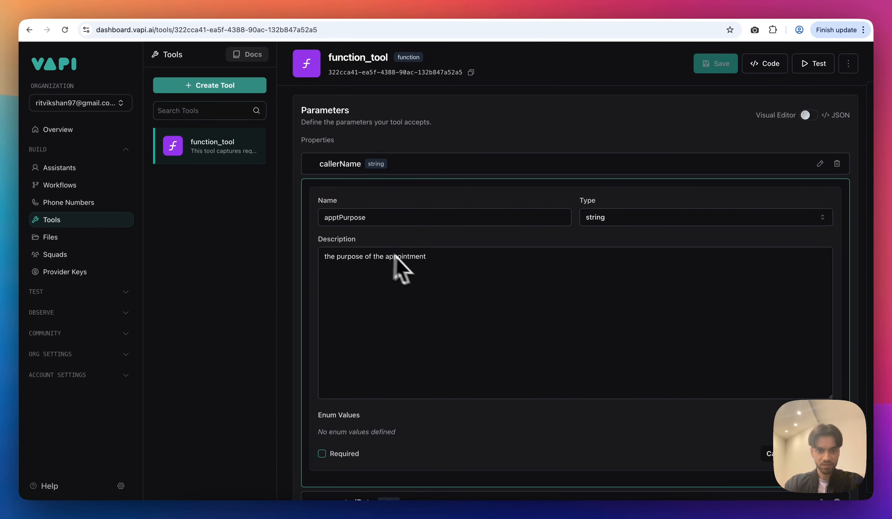
# Apply the requestedDate string parameter and save function_tool.
pyautogui.scroll(-3, 410, 271)
pyautogui.scroll(-2, 424, 279)
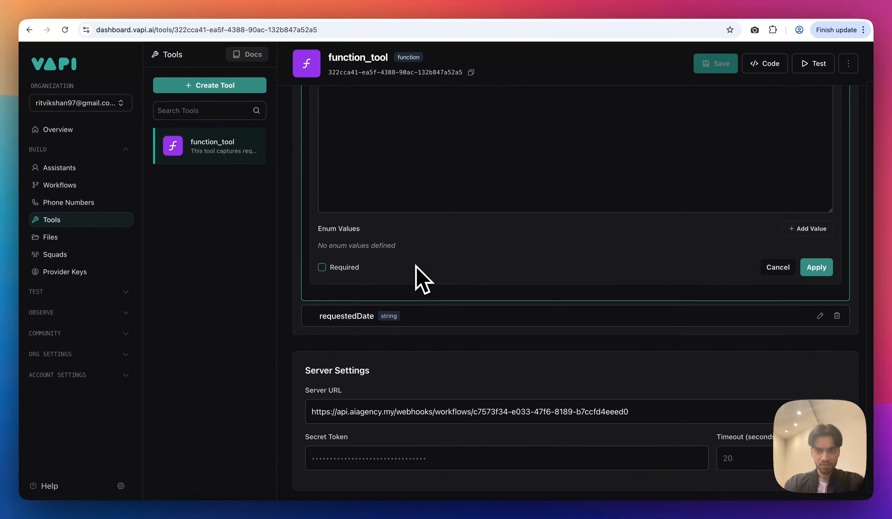
pyautogui.click(786, 319)
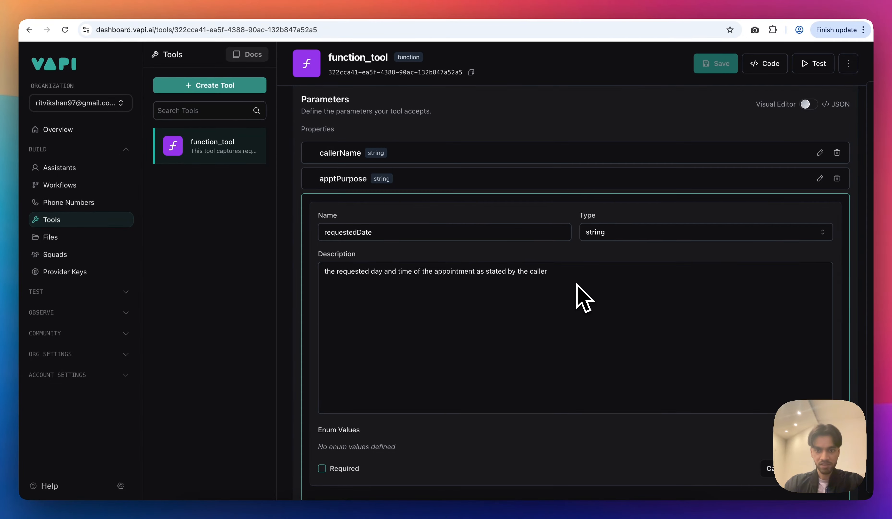
pyautogui.scroll(-3, 578, 285)
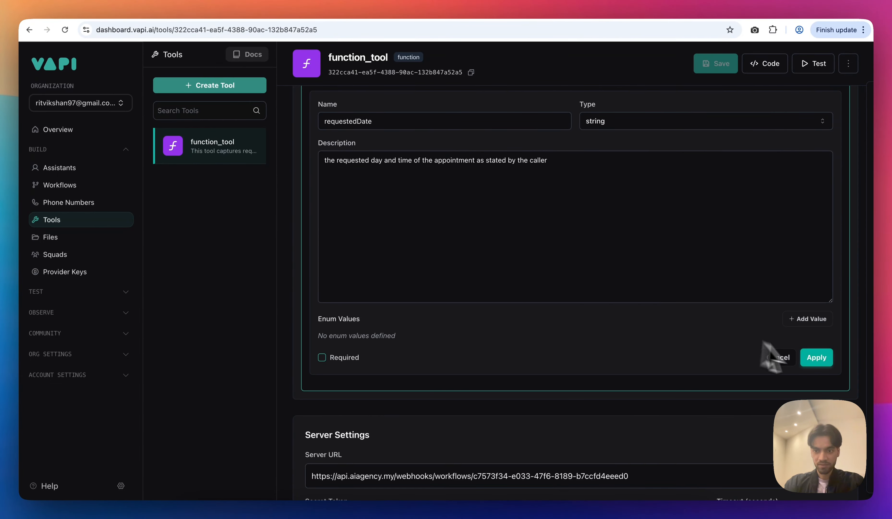
pyautogui.click(817, 358)
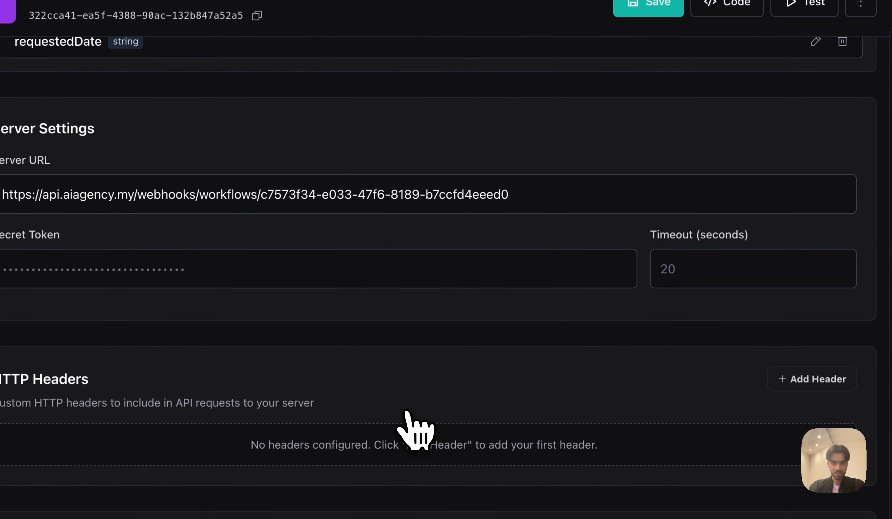
pyautogui.scroll(15, 415, 430)
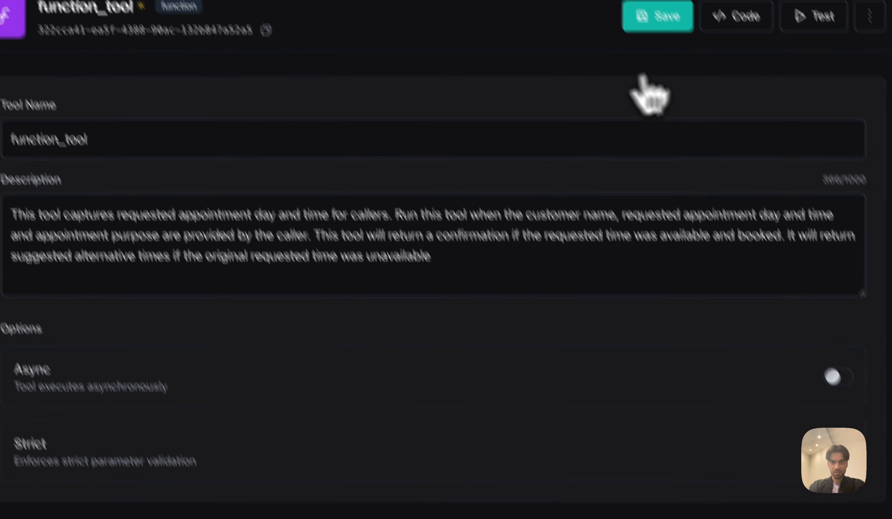
pyautogui.click(652, 5)
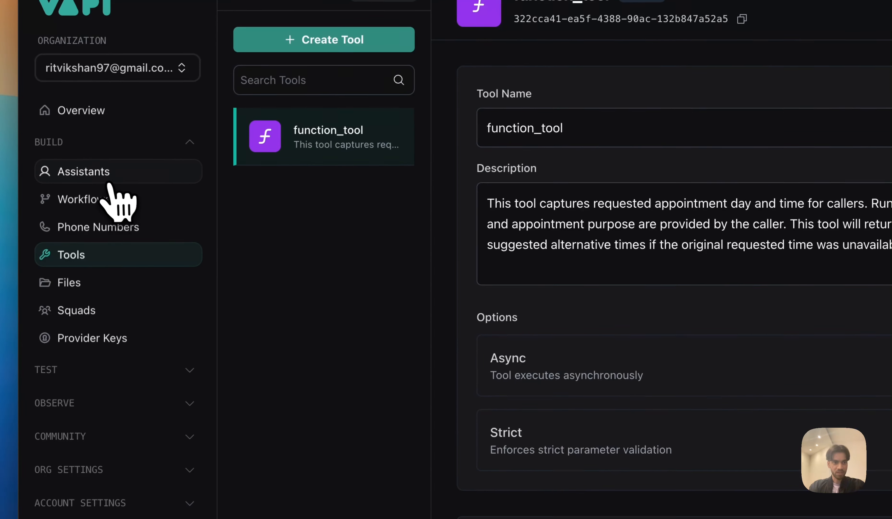
# Attach function_tool in the Alex assistant's Tools settings.
pyautogui.click(108, 182)
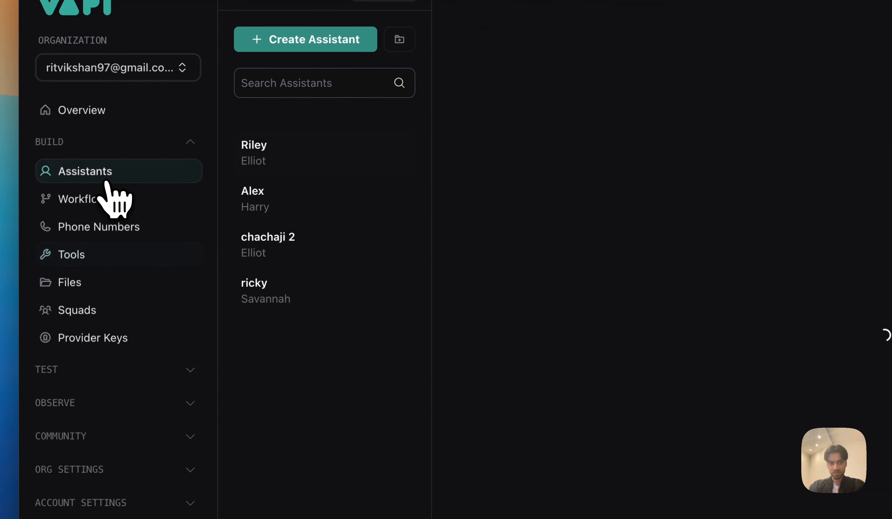
pyautogui.click(270, 210)
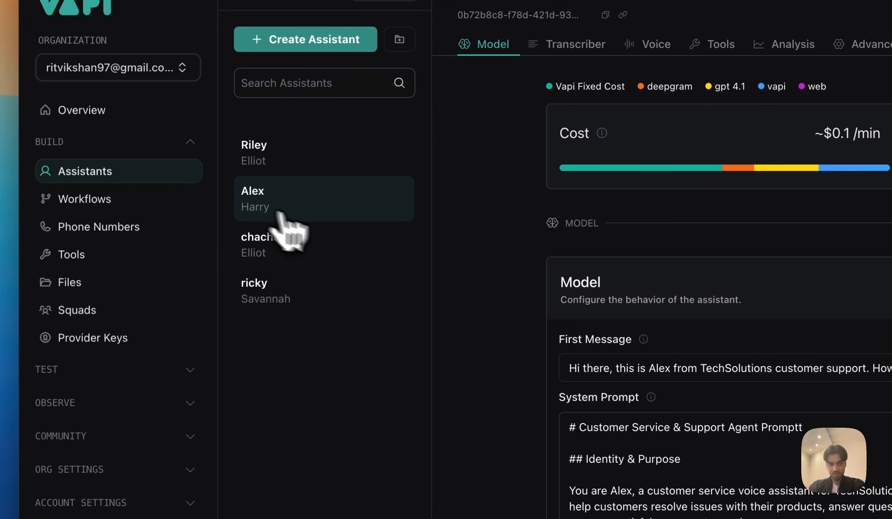
pyautogui.scroll(-15, 484, 399)
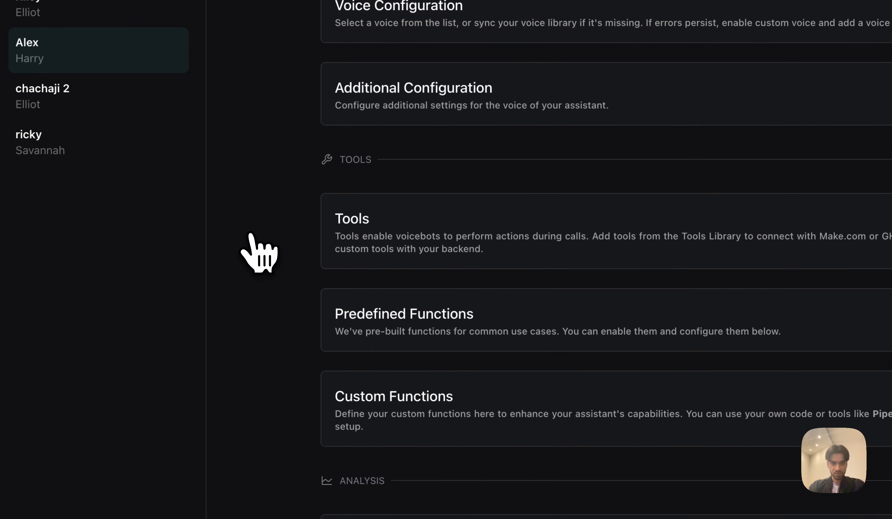
pyautogui.click(451, 191)
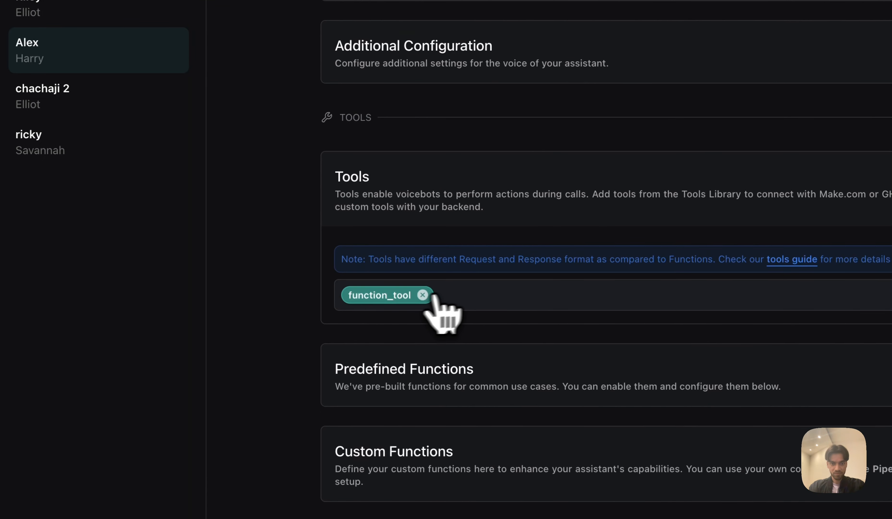
pyautogui.click(476, 299)
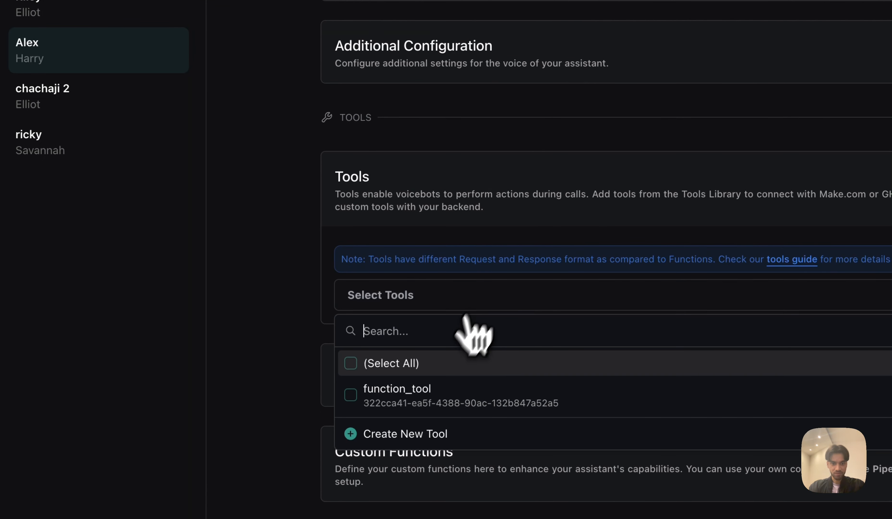
pyautogui.click(296, 386)
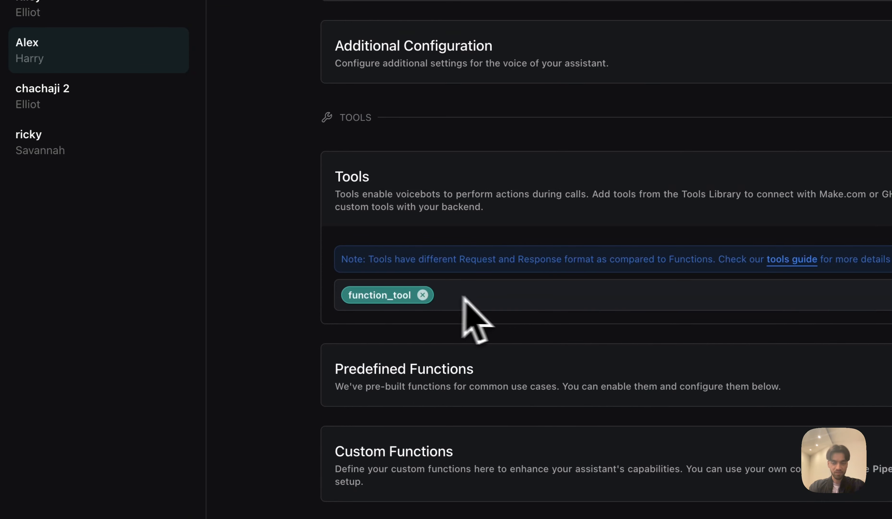
# Publish the Alex assistant and switch to Voicerr's Automation Lab workflows.
pyautogui.scroll(5, 494, 305)
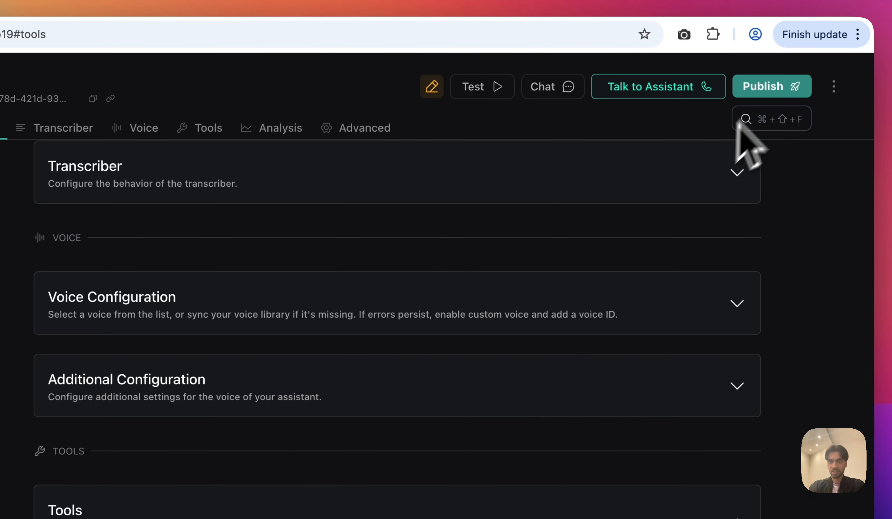
pyautogui.click(771, 87)
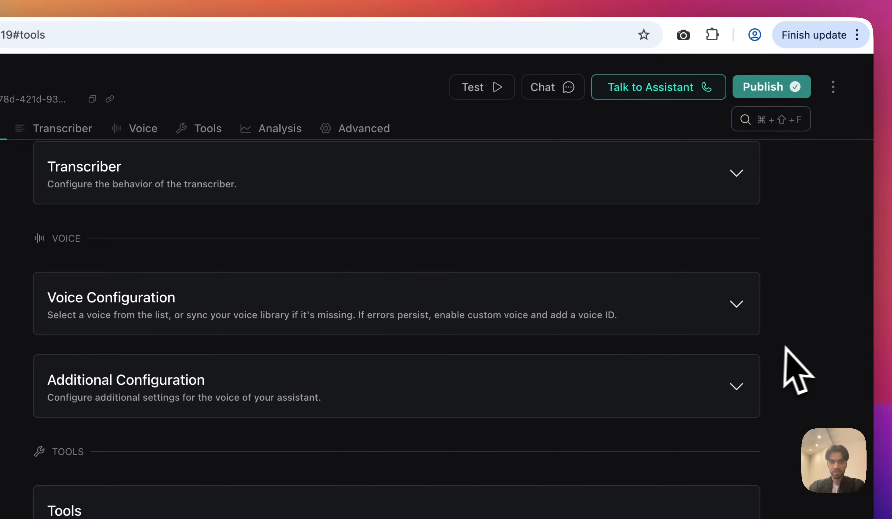
pyautogui.scroll(10, 795, 370)
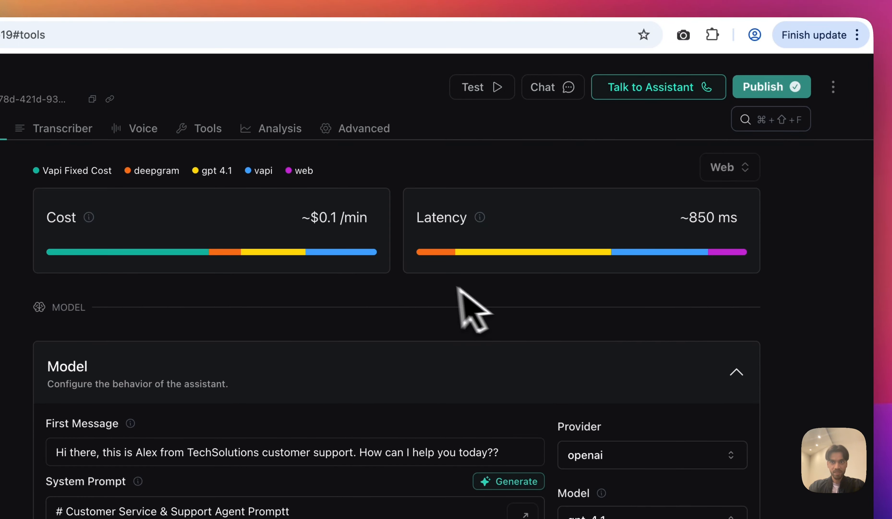
pyautogui.click(678, 26)
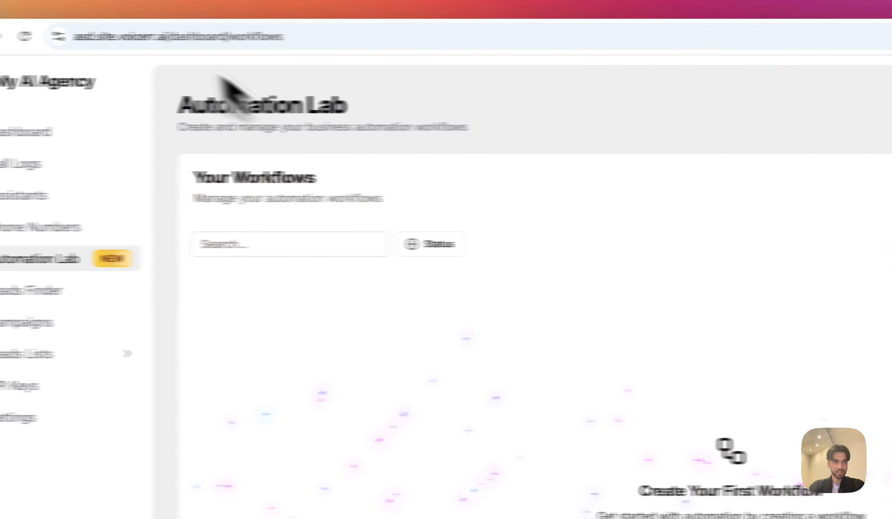
# Import the Appointments - Google Calendar template from Automation Lab's Templates page.
pyautogui.moveTo(185, 36); pyautogui.dragTo(235, 37)
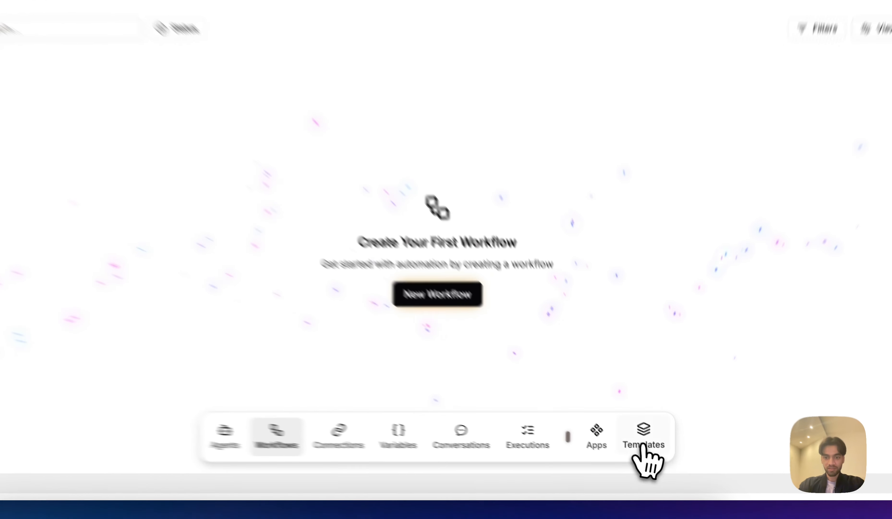
pyautogui.click(655, 452)
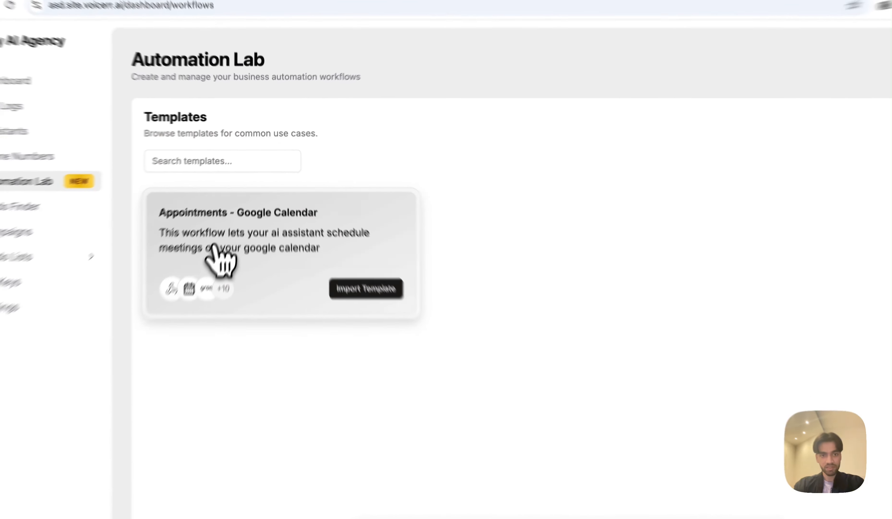
pyautogui.click(227, 228)
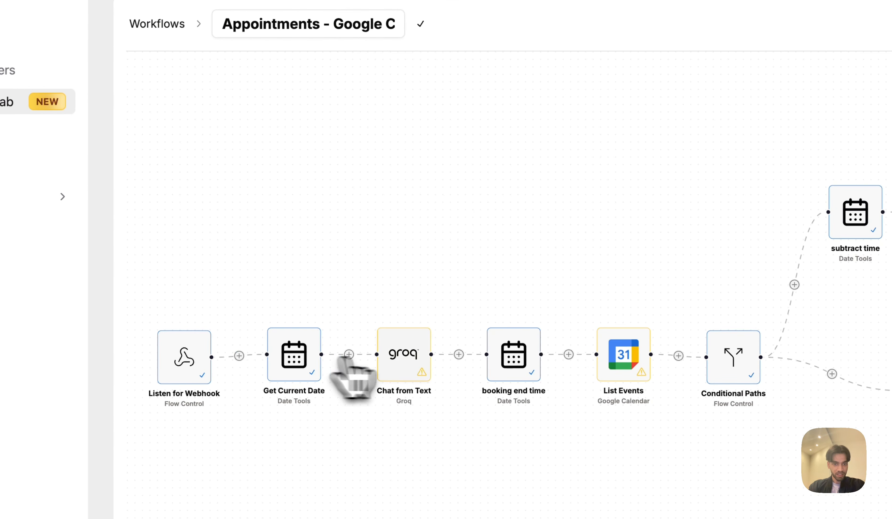
# Assign the groq connection to Chat from Text, then view the saved Connections list.
pyautogui.click(404, 370)
pyautogui.click(529, 194)
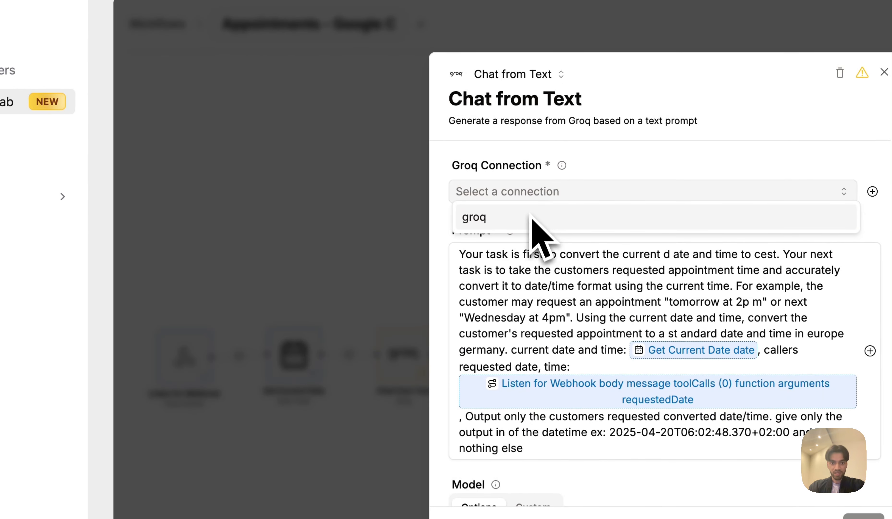
pyautogui.click(531, 215)
pyautogui.moveTo(558, 167)
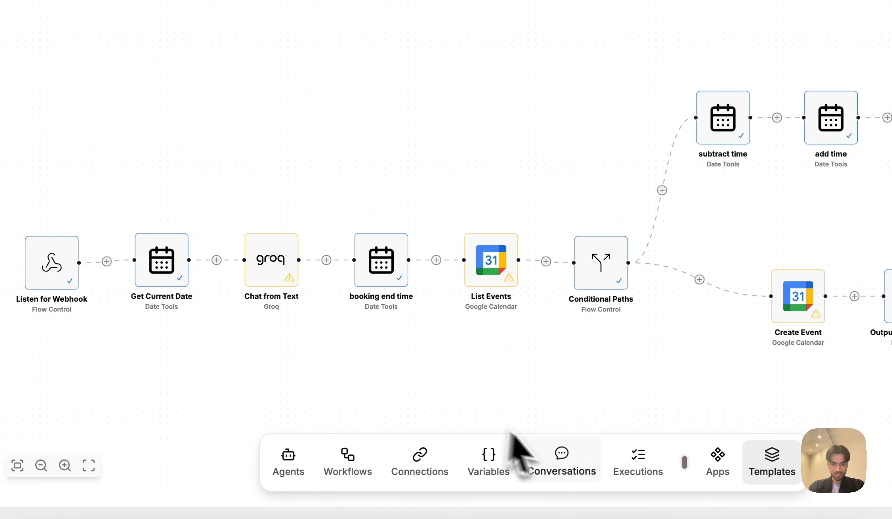
pyautogui.click(432, 465)
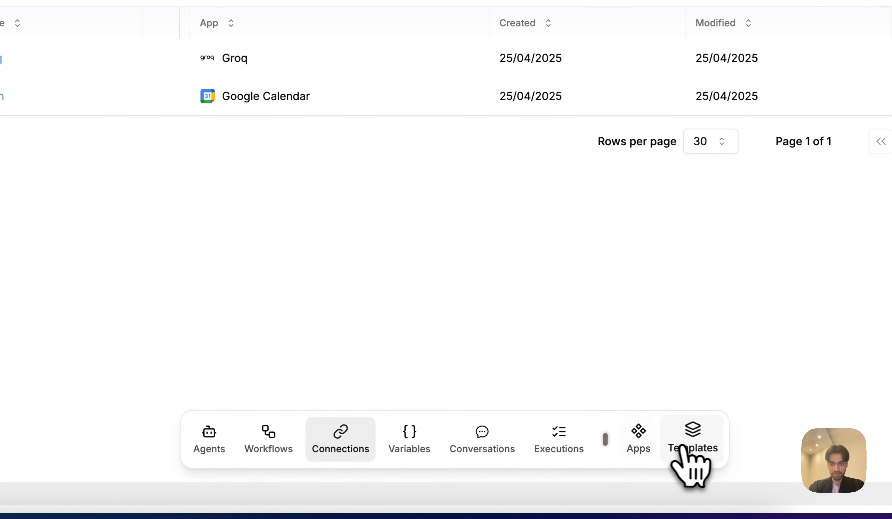
# Import the Appointments - Google Calendar template and activate the workflow.
pyautogui.click(745, 493)
pyautogui.click(197, 118)
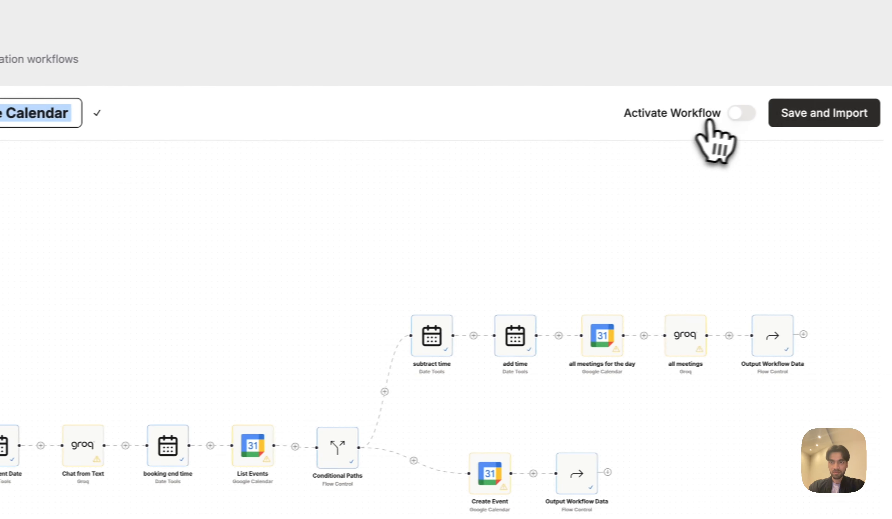
pyautogui.click(734, 113)
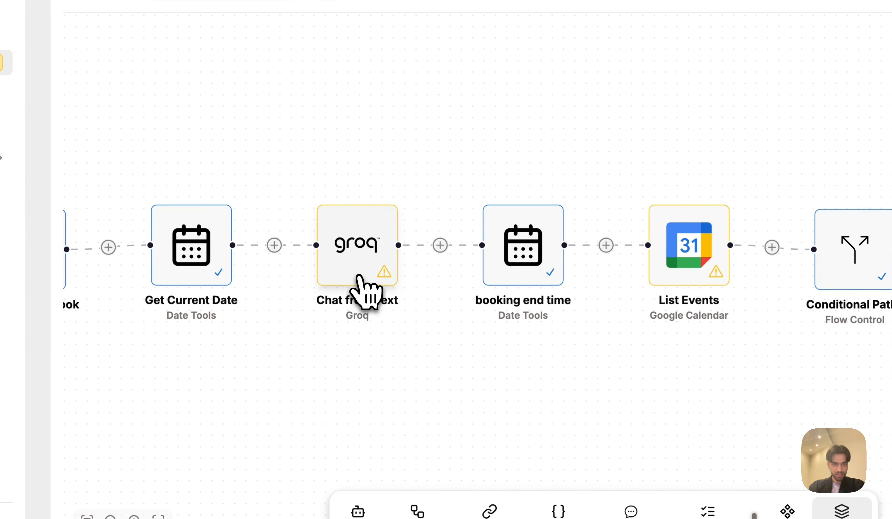
# Inspect the Chat from Text step and pan across the workflow's branches.
pyautogui.click(74, 445)
pyautogui.click(339, 184)
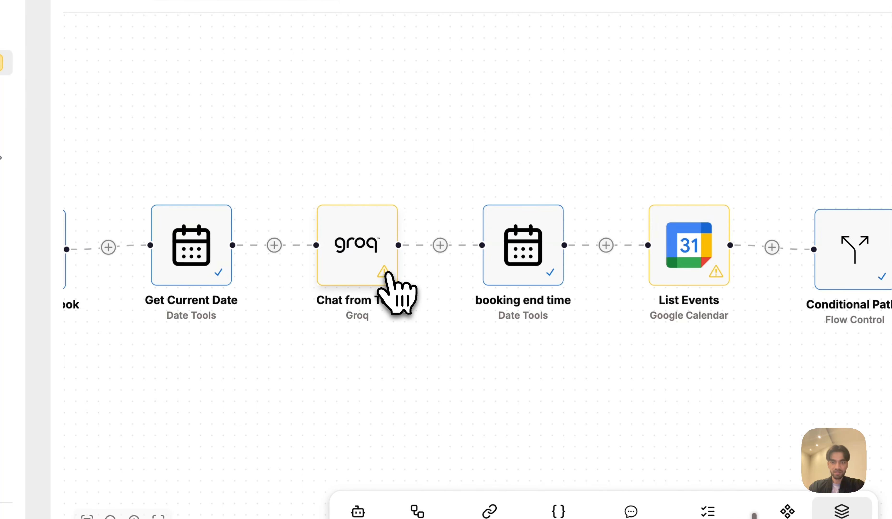
pyautogui.hscroll(10, 388, 281)
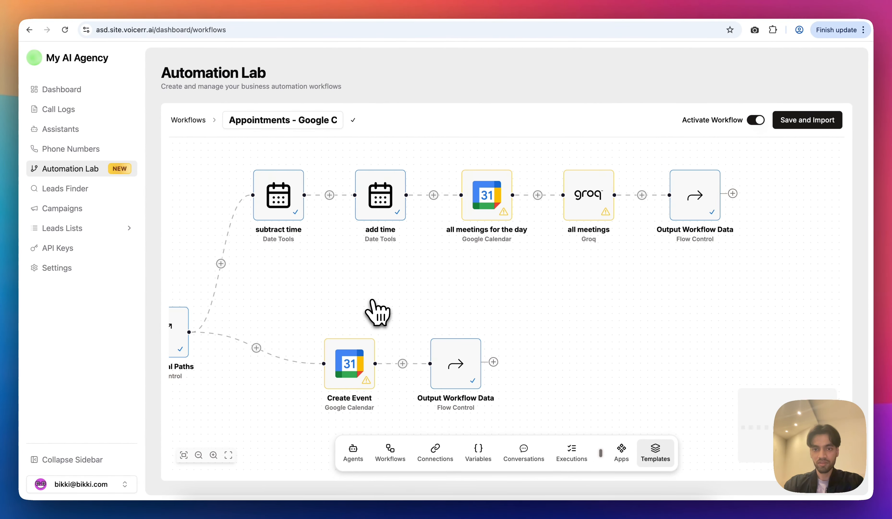
pyautogui.hscroll(-15, 378, 312)
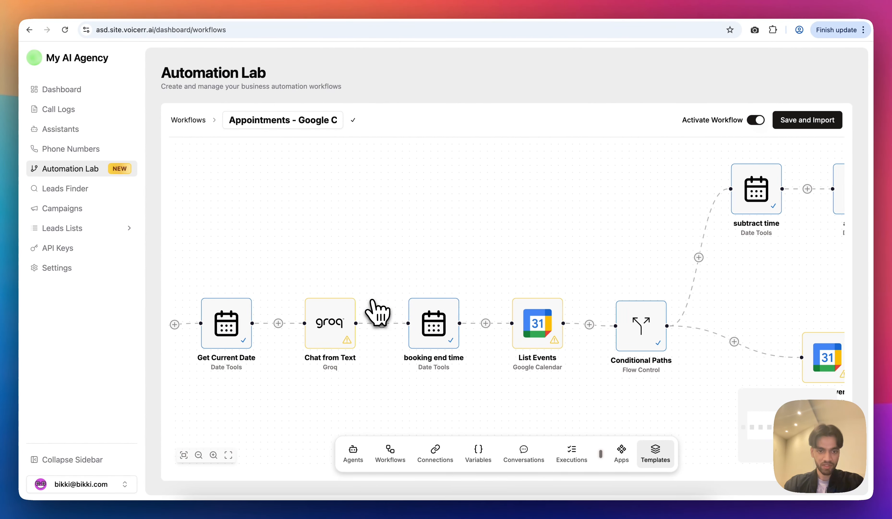
pyautogui.hscroll(-6, 377, 312)
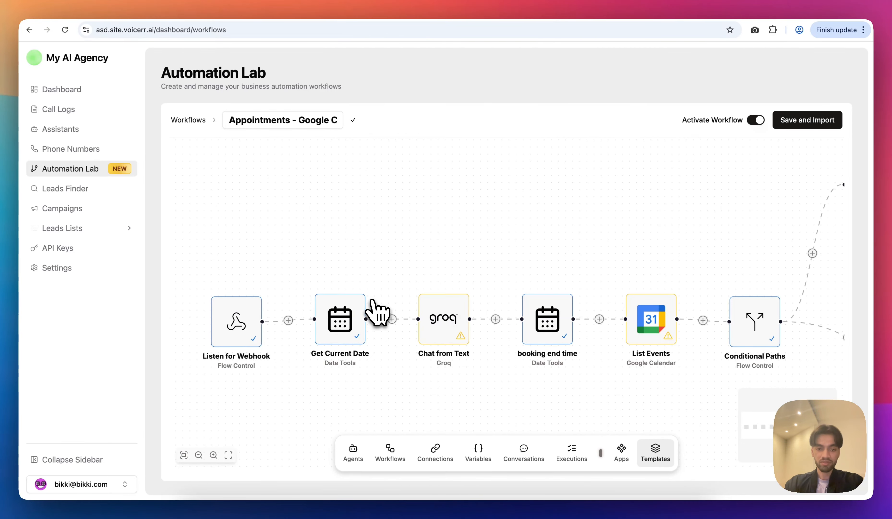
pyautogui.hscroll(15, 378, 312)
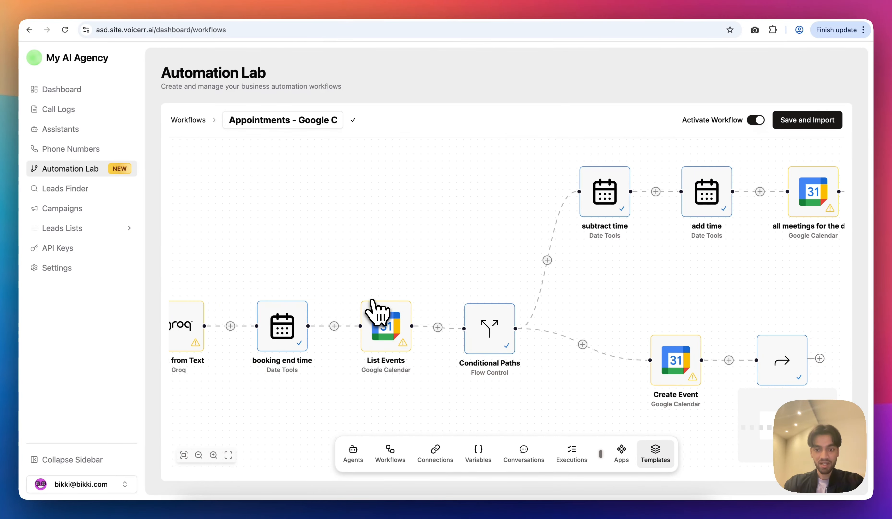
pyautogui.scroll(-5, 377, 311)
# Set the Chat from Text step's connection to groq and save it.
pyautogui.hscroll(-8, 378, 311)
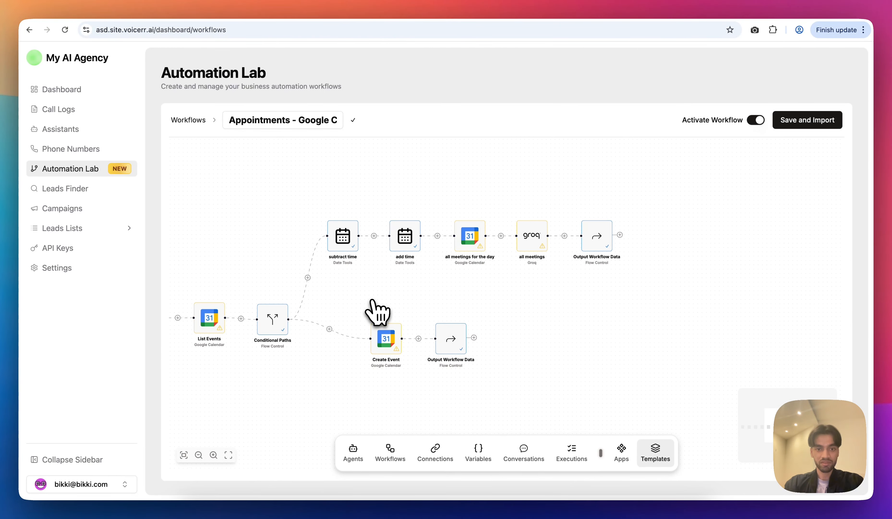
pyautogui.hscroll(-5, 378, 312)
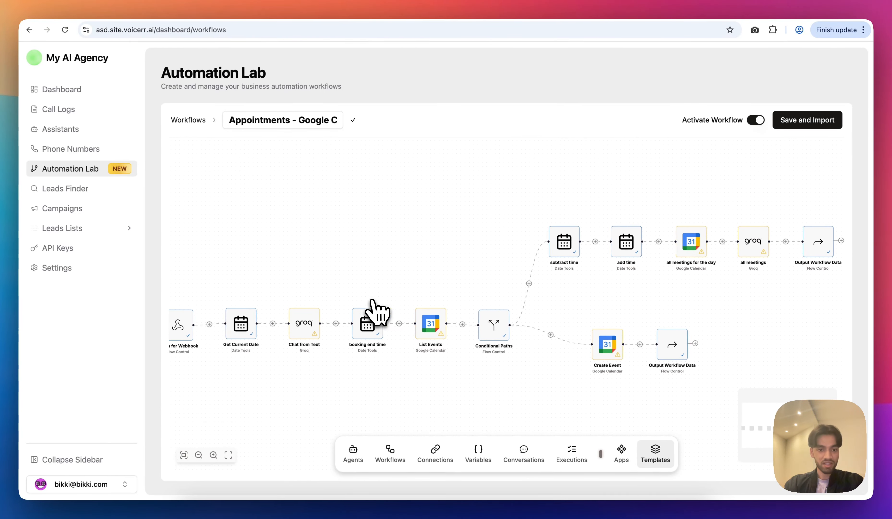
pyautogui.scroll(3, 377, 312)
pyautogui.click(320, 323)
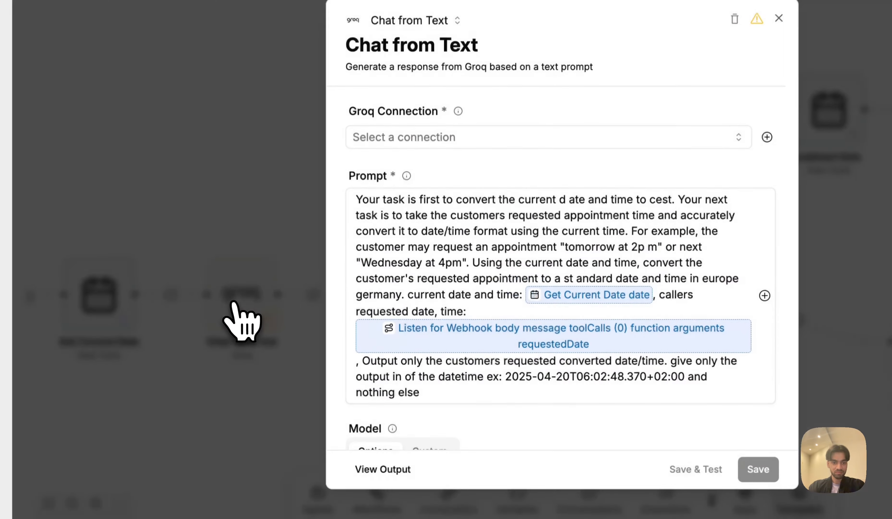
pyautogui.click(436, 230)
pyautogui.click(416, 165)
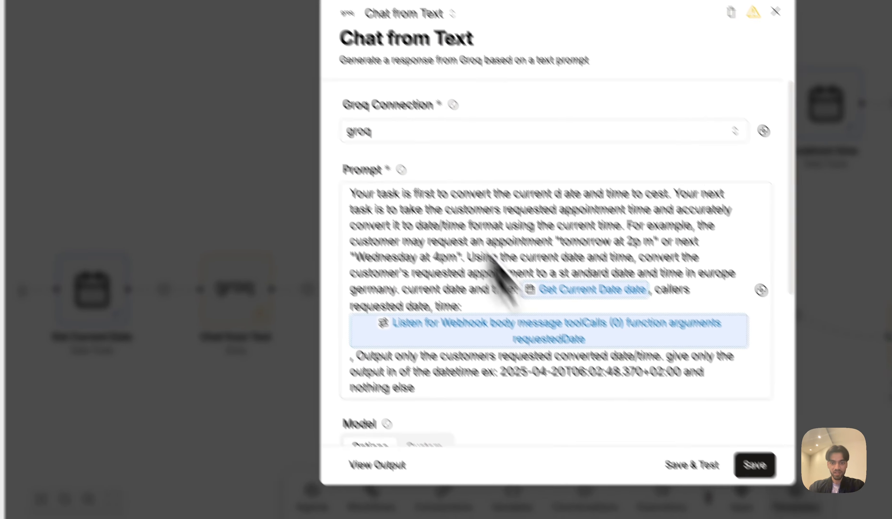
pyautogui.click(760, 469)
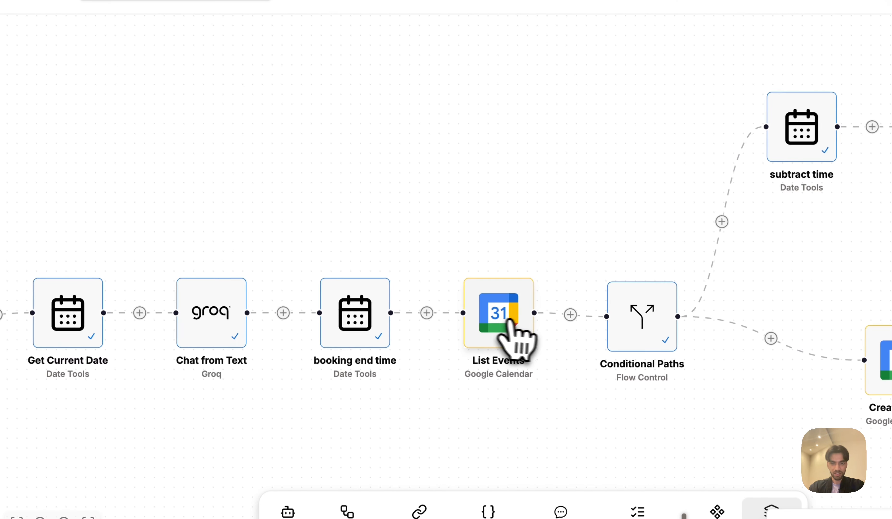
# Give List Events the conn connection and the account's main calendar, then save.
pyautogui.click(447, 216)
pyautogui.click(453, 153)
pyautogui.click(433, 178)
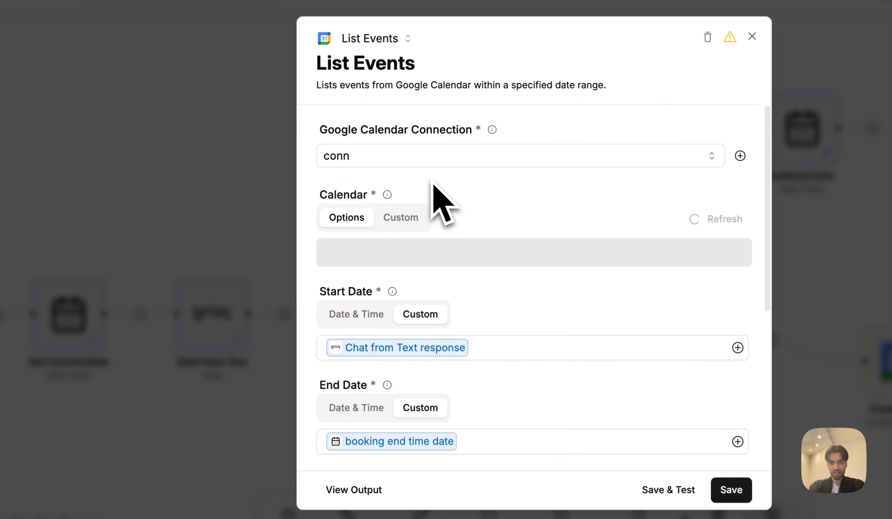
pyautogui.click(406, 255)
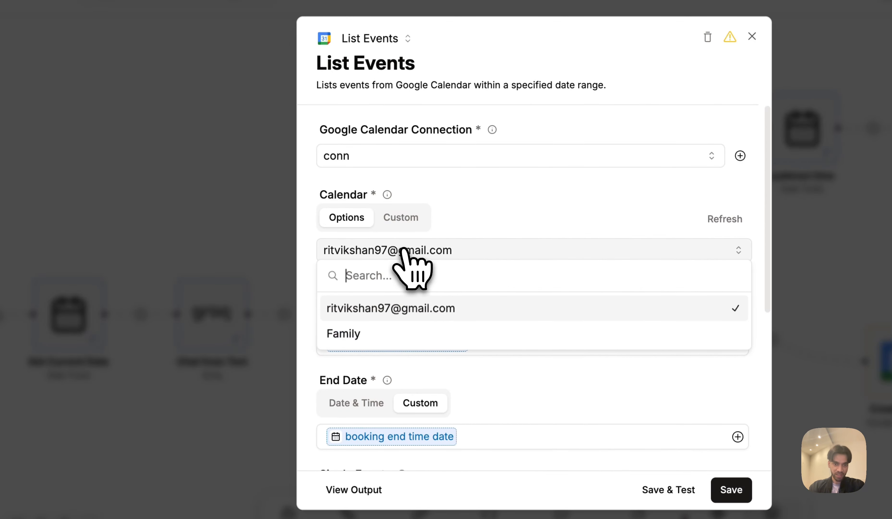
pyautogui.click(387, 316)
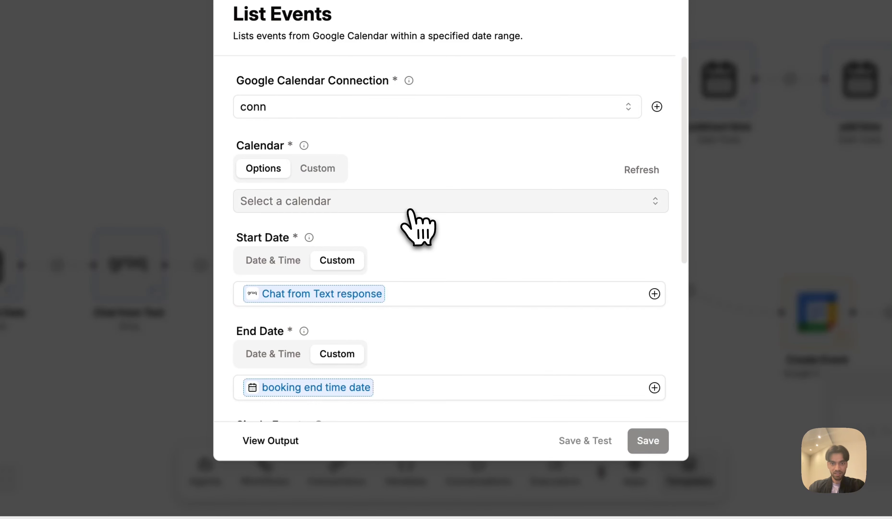
pyautogui.click(410, 205)
pyautogui.click(353, 260)
pyautogui.click(648, 448)
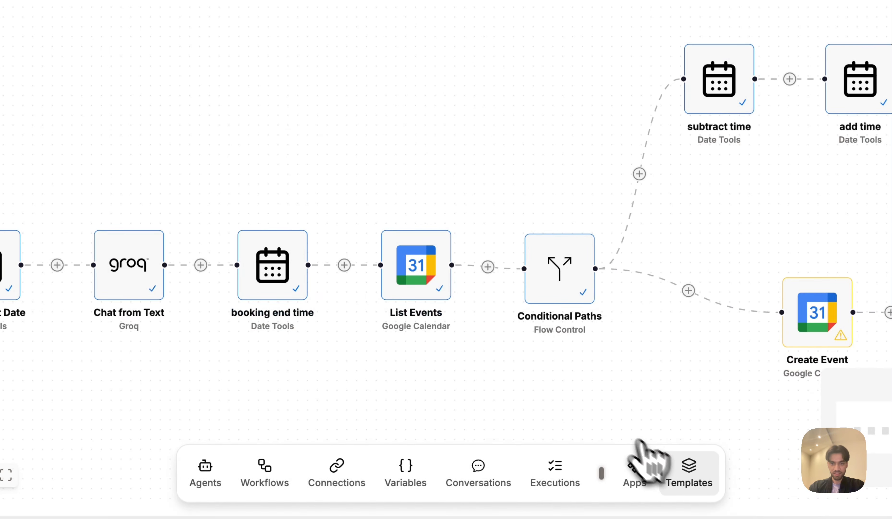
# Set the all meetings for the day step's connection to conn and save it.
pyautogui.hscroll(10, 522, 379)
pyautogui.click(517, 141)
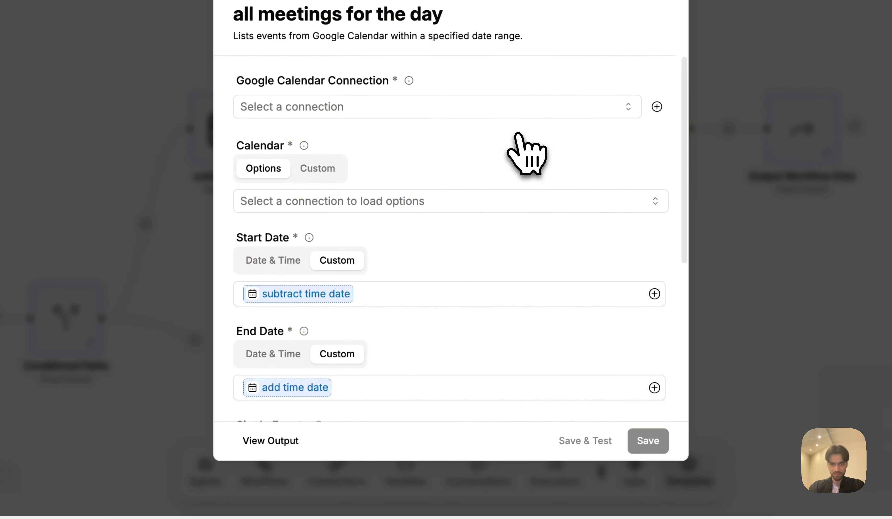
pyautogui.click(306, 204)
pyautogui.click(316, 108)
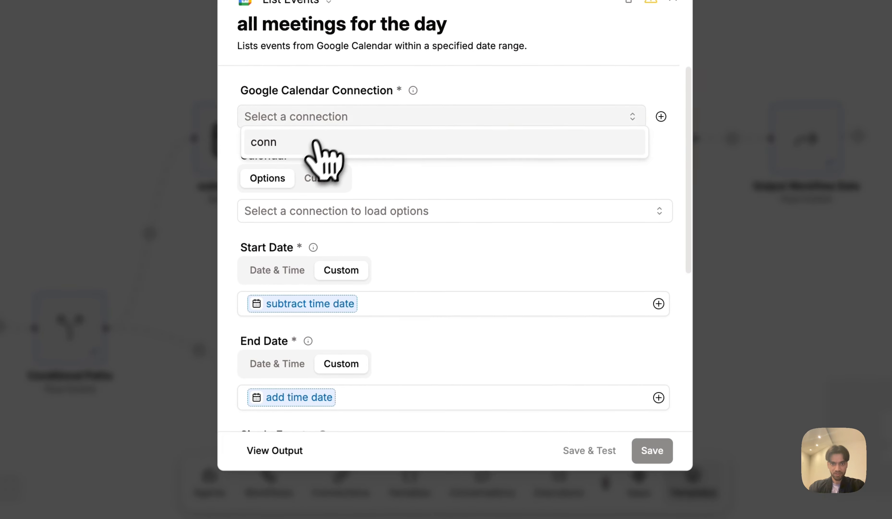
pyautogui.click(310, 133)
pyautogui.click(634, 451)
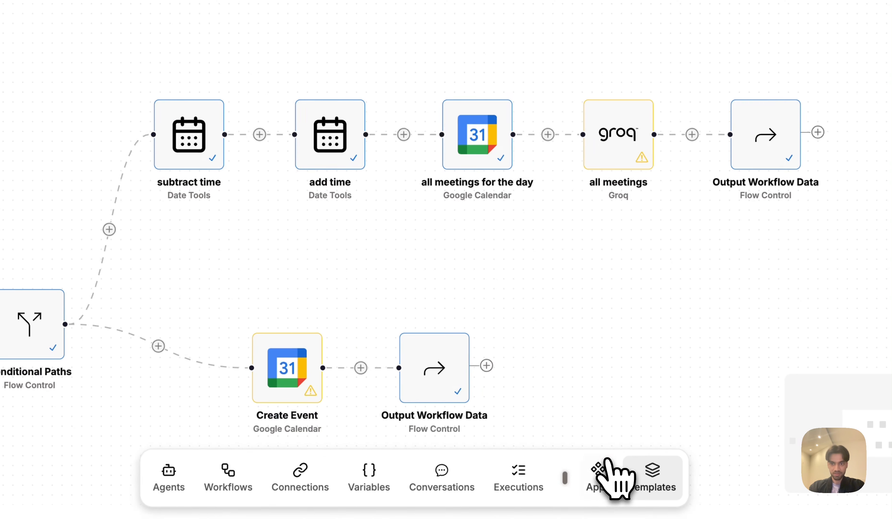
# Set the all meetings step's connection to groq and save it.
pyautogui.click(618, 158)
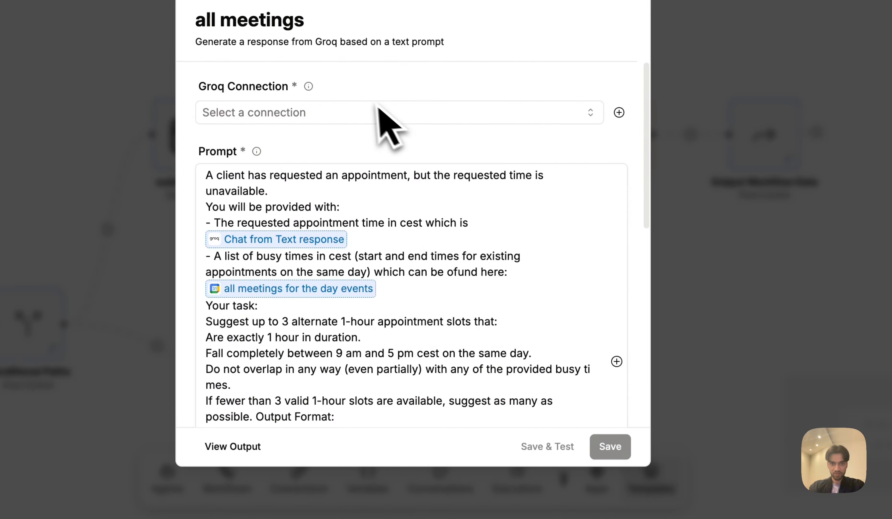
pyautogui.click(360, 114)
pyautogui.click(303, 139)
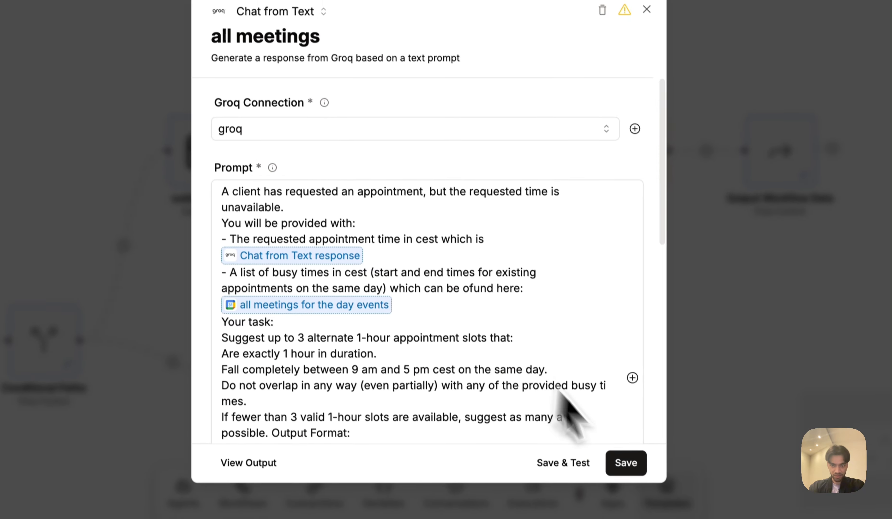
pyautogui.click(631, 463)
# Set the Create Event step's connection to conn and save it.
pyautogui.click(306, 356)
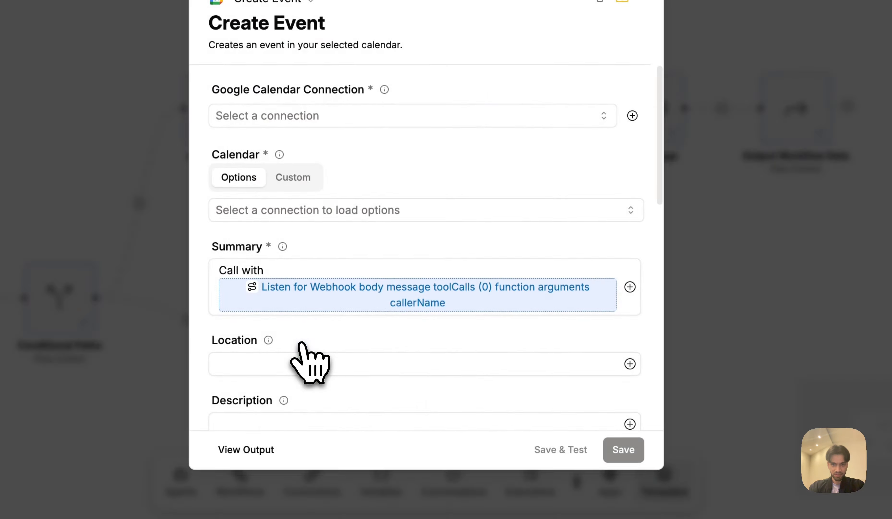
pyautogui.click(303, 123)
pyautogui.click(281, 141)
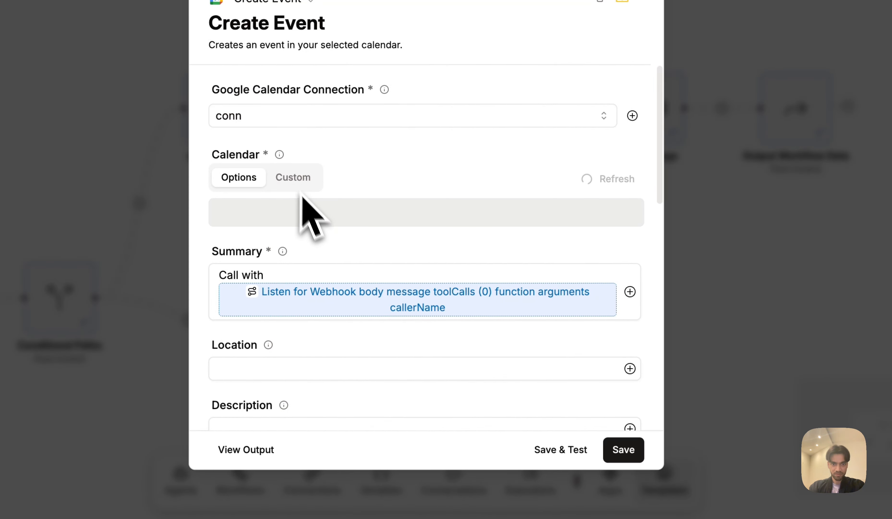
pyautogui.click(624, 449)
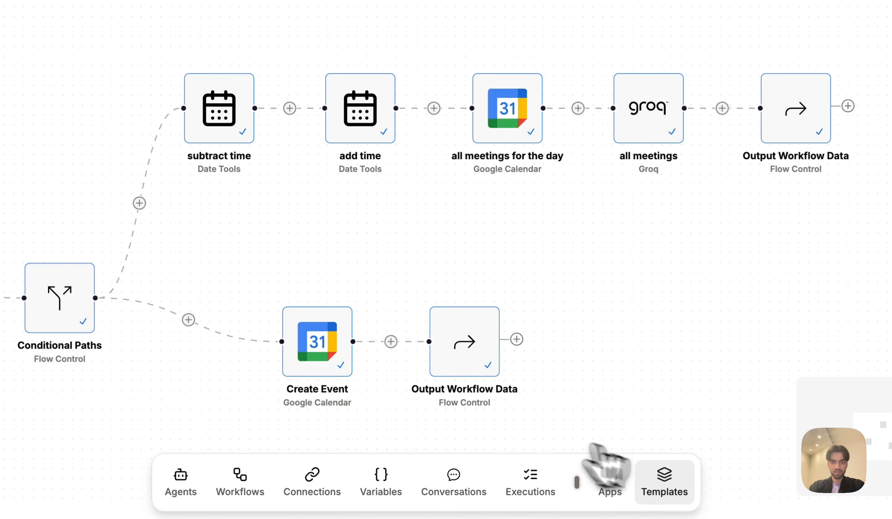
# Generate test output for the alternative-times and booking-confirmation Output Workflow Data steps.
pyautogui.click(743, 172)
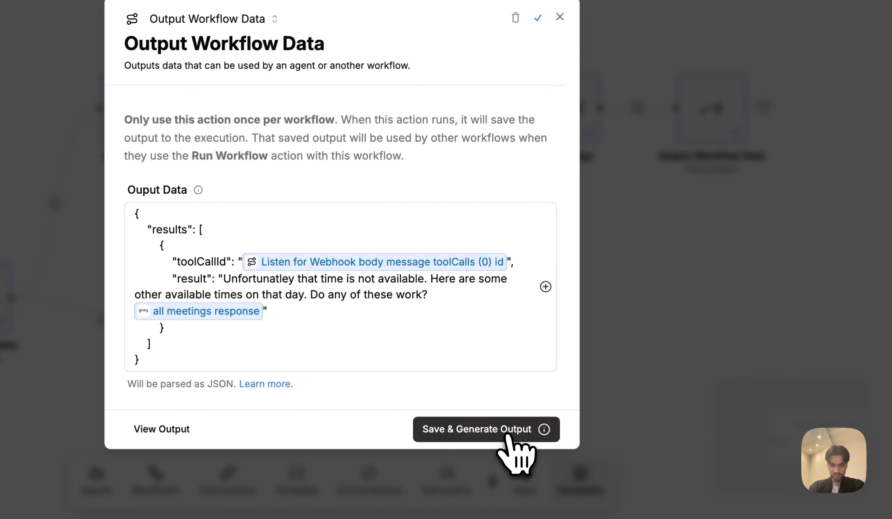
pyautogui.click(438, 430)
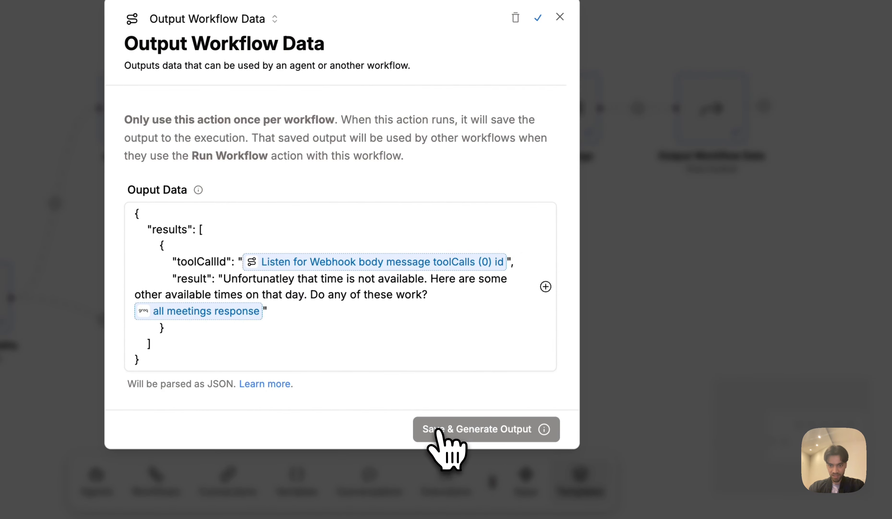
pyautogui.click(667, 328)
pyautogui.click(392, 349)
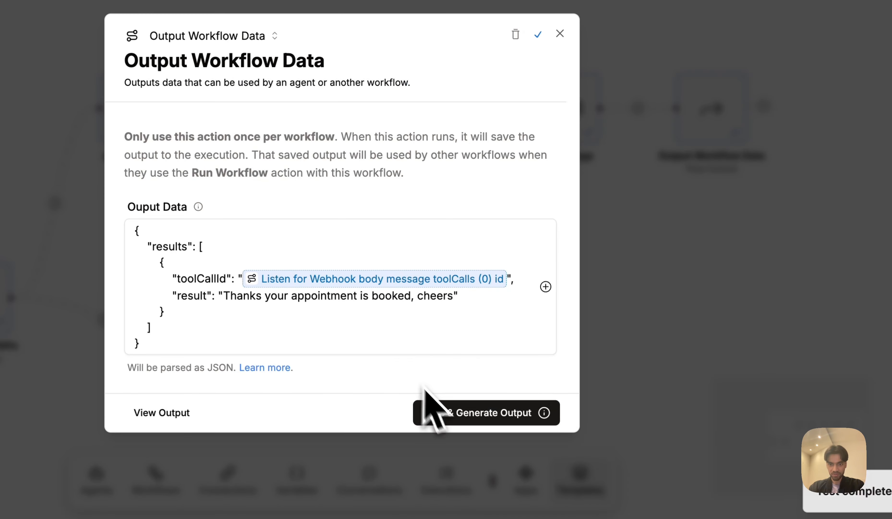
pyautogui.click(440, 410)
pyautogui.click(700, 338)
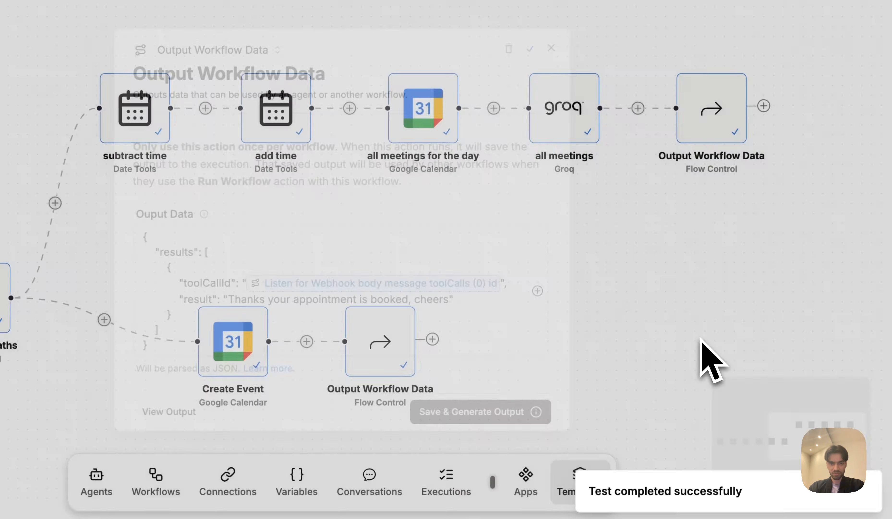
# Check the time zone set in the Get Current Date step.
pyautogui.hscroll(-12, 393, 276)
pyautogui.scroll(-5, 392, 285)
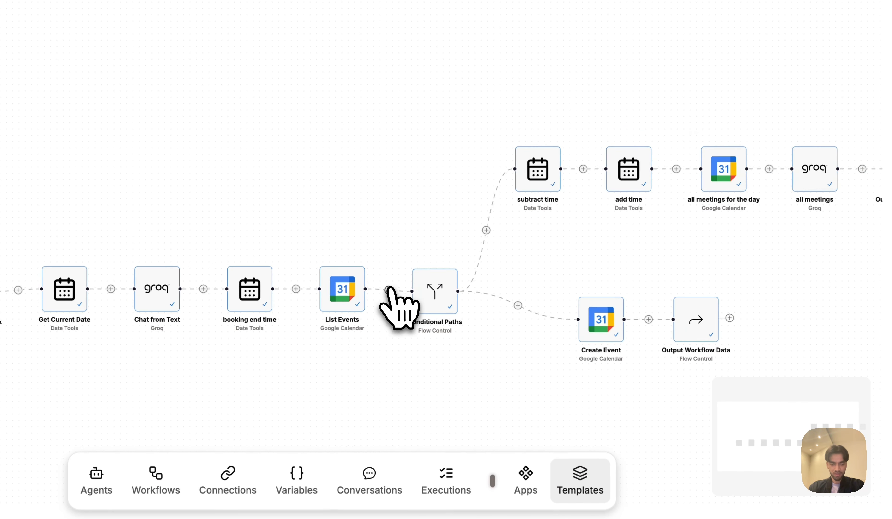
pyautogui.hscroll(-3, 391, 290)
pyautogui.scroll(6, 93, 299)
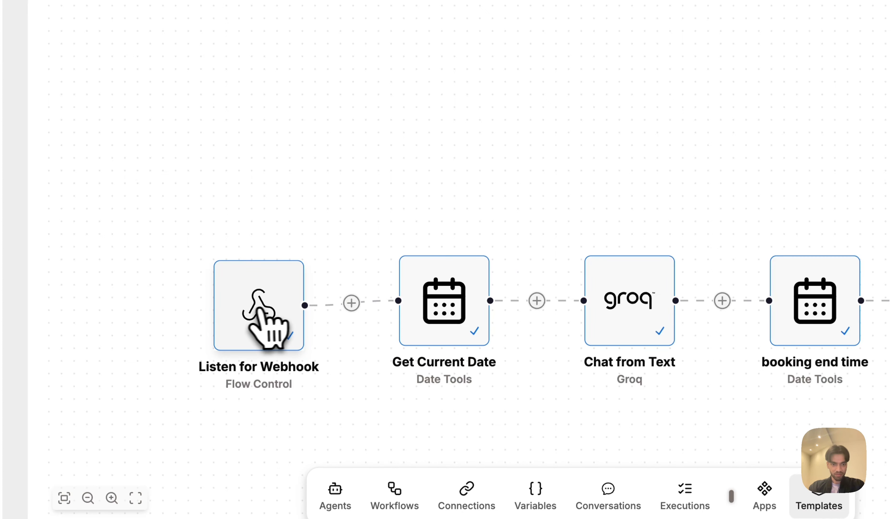
pyautogui.click(439, 311)
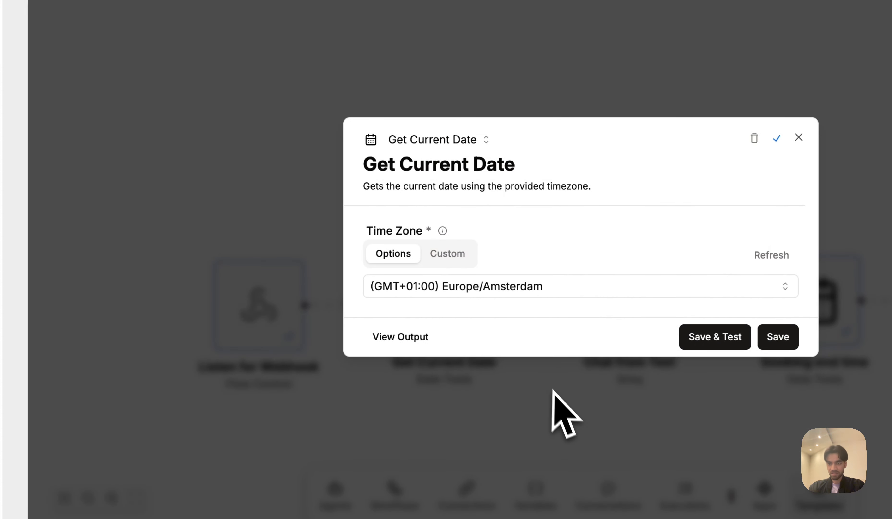
pyautogui.click(558, 400)
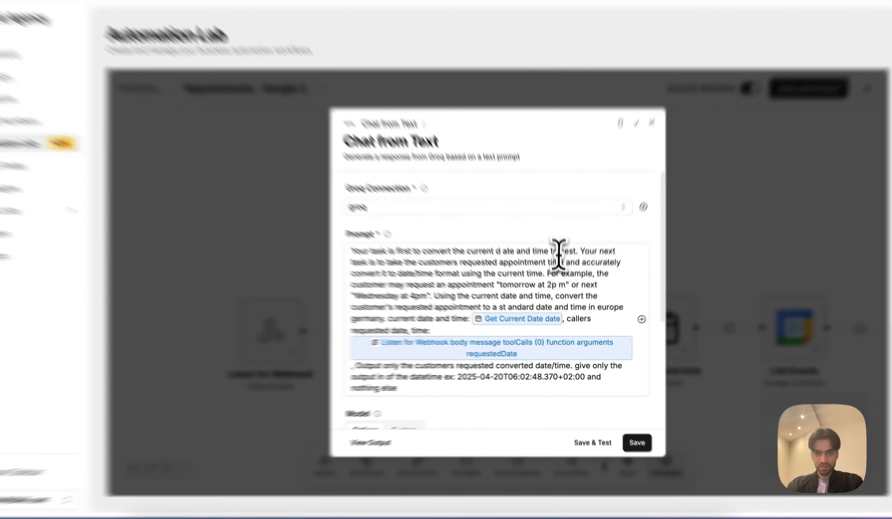
# Review the cest and europe germany wording in the Chat from Text prompt.
pyautogui.moveTo(562, 264); pyautogui.dragTo(574, 265)
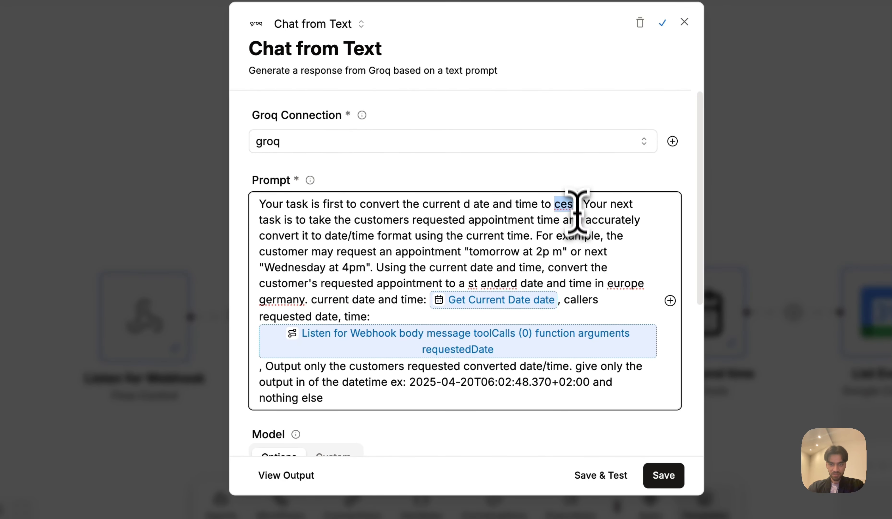
pyautogui.moveTo(577, 211); pyautogui.dragTo(578, 209)
pyautogui.scroll(-1, 581, 299)
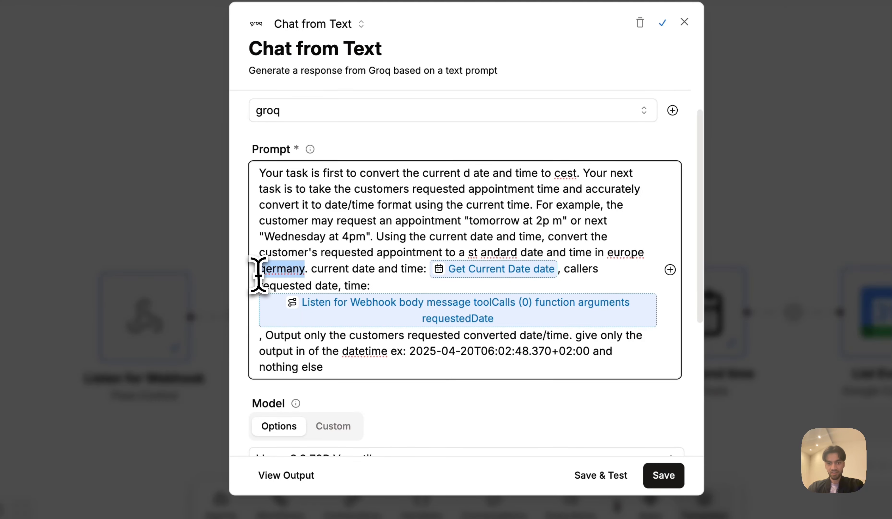
pyautogui.click(606, 252)
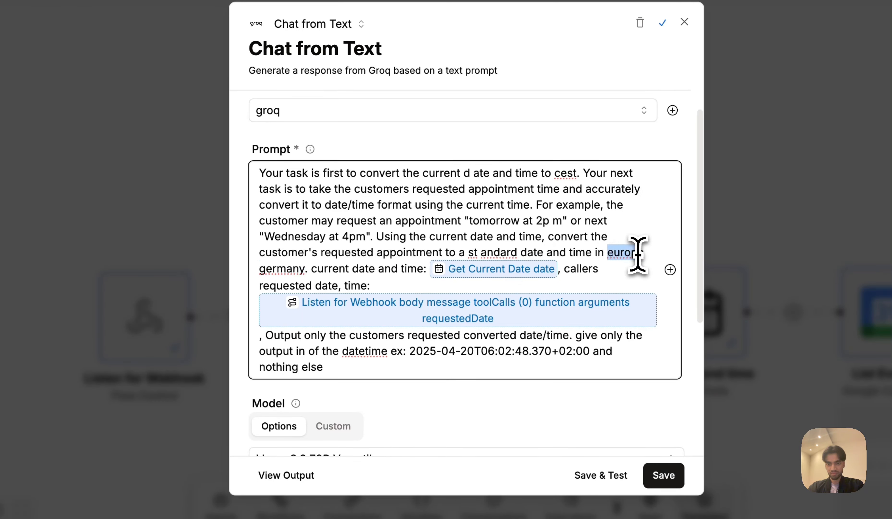
pyautogui.moveTo(322, 173); pyautogui.dragTo(359, 194)
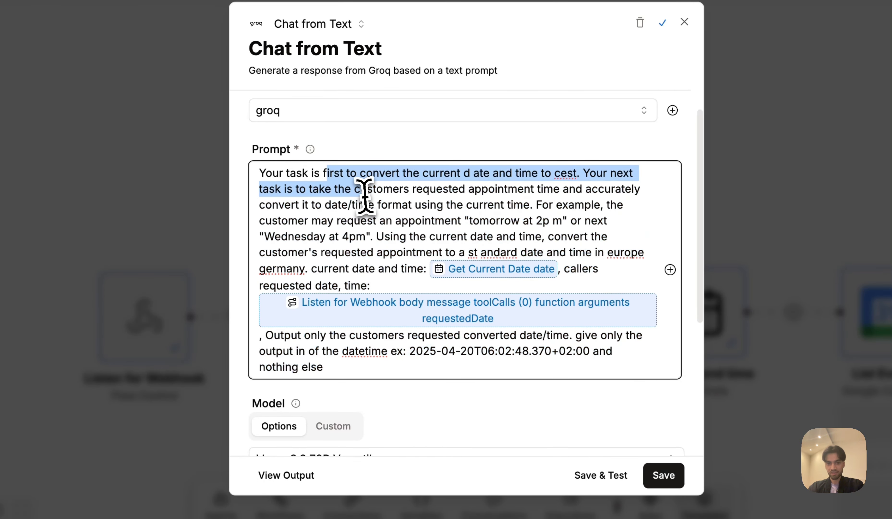
pyautogui.click(365, 196)
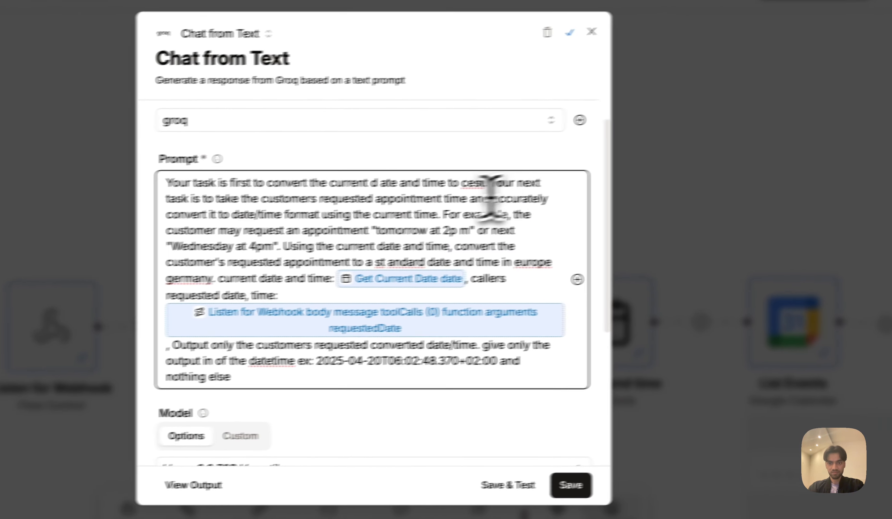
pyautogui.click(668, 250)
# Review the cest wording in the all meetings prompt and close it.
pyautogui.hscroll(20, 668, 249)
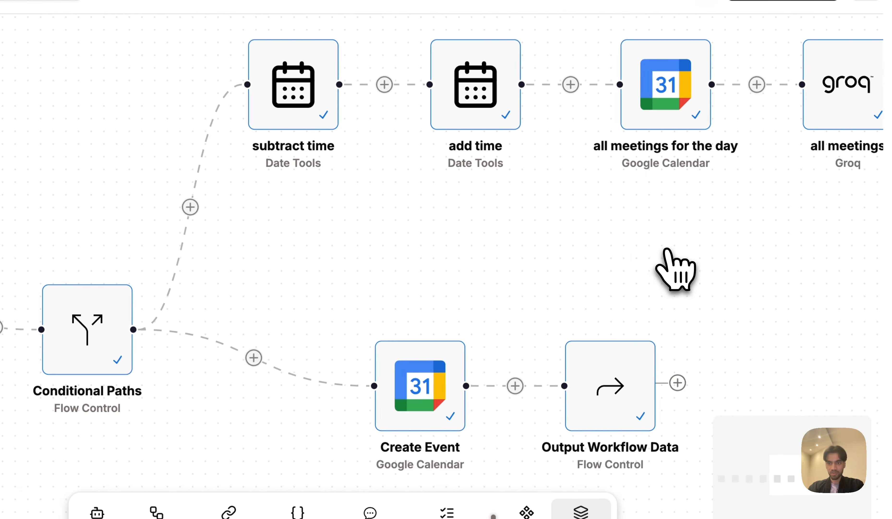
pyautogui.hscroll(10, 666, 251)
pyautogui.click(511, 167)
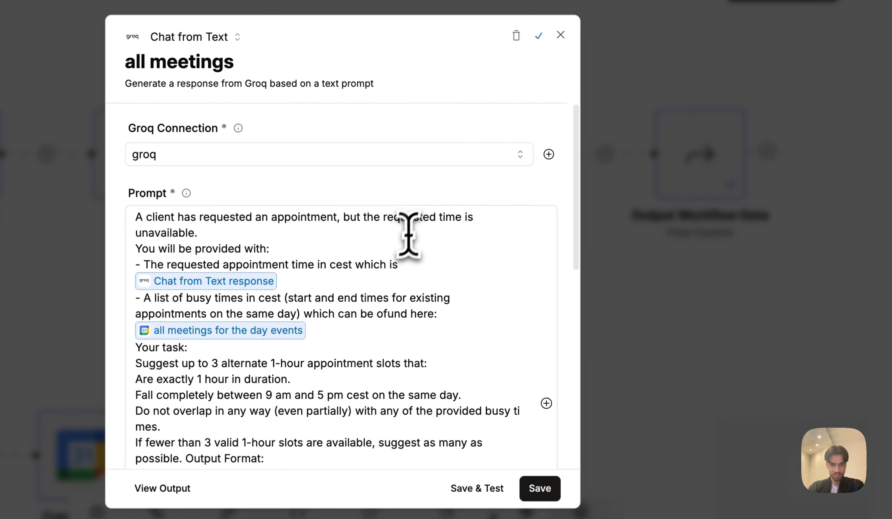
pyautogui.click(332, 265)
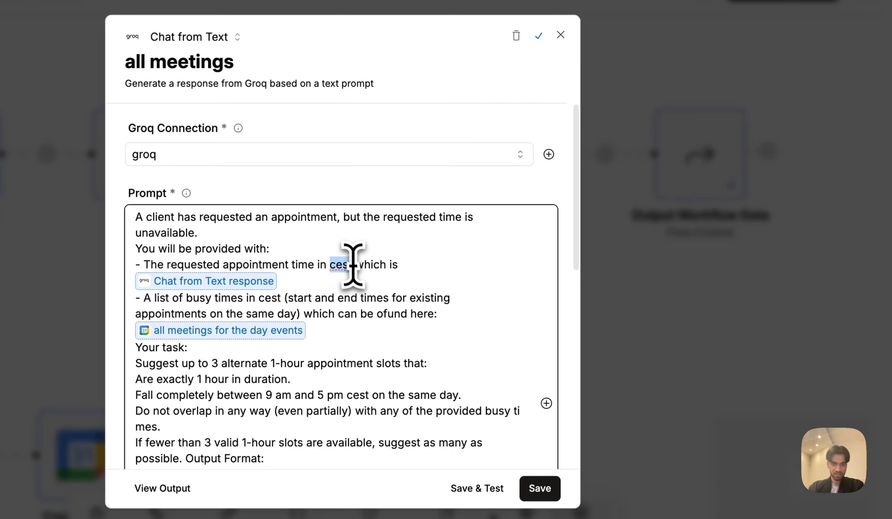
pyautogui.moveTo(353, 265); pyautogui.dragTo(353, 264)
pyautogui.scroll(-2, 373, 308)
pyautogui.click(659, 292)
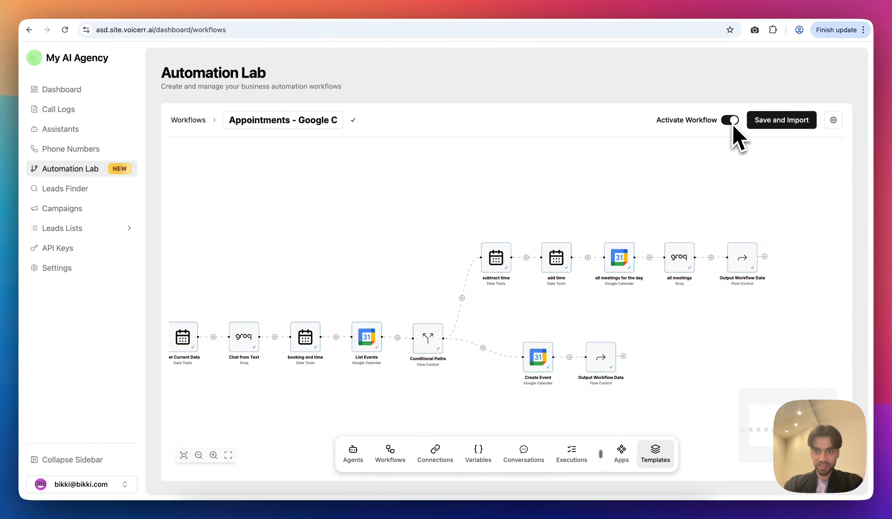
# Save and import the workflow, then open the Listen for Webhook trigger's unique URL.
pyautogui.click(787, 120)
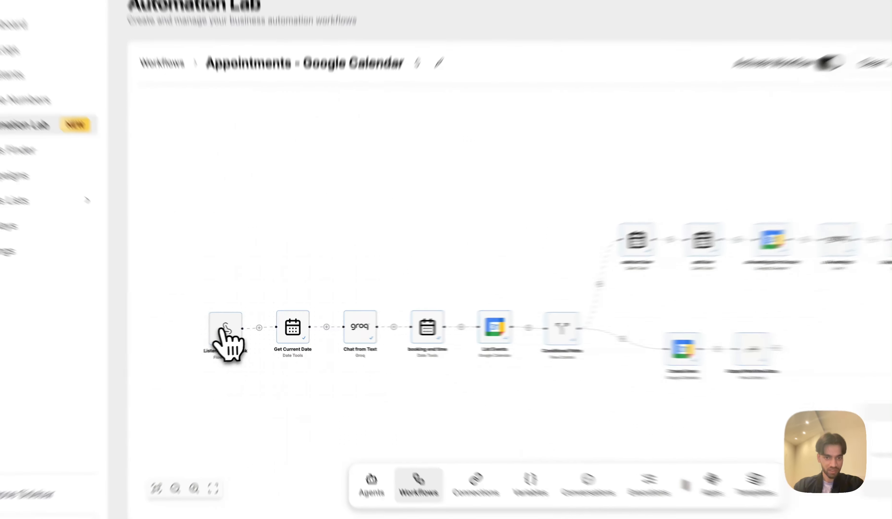
pyautogui.click(238, 328)
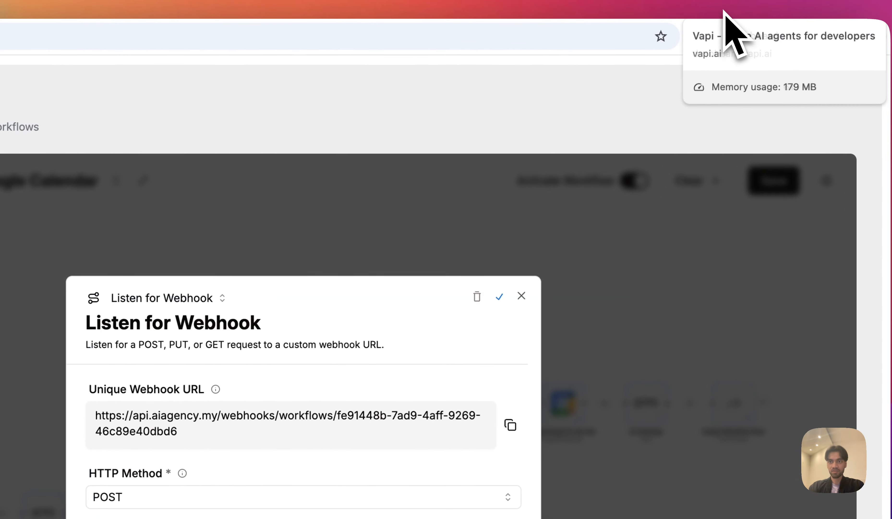
# Replace function_tool's Server URL with the new Voicerr workflow webhook URL and save the tool.
pyautogui.click(725, 11)
pyautogui.click(709, 13)
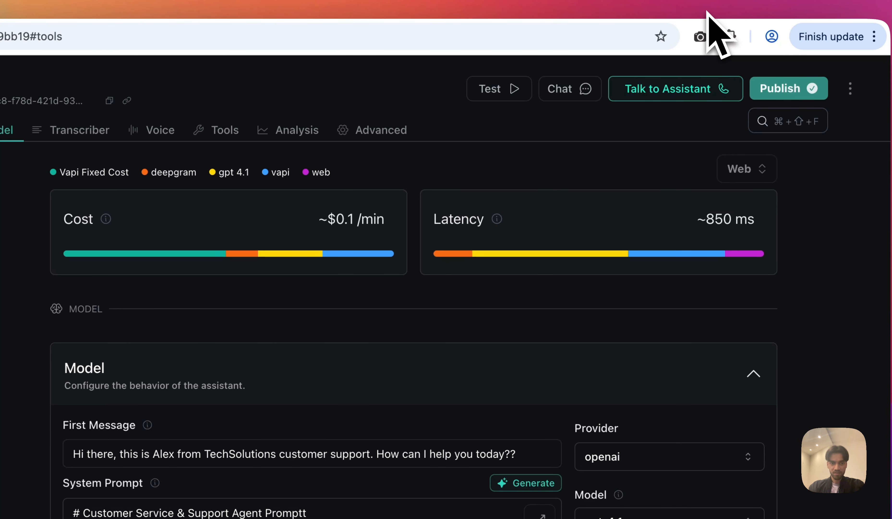
pyautogui.click(90, 265)
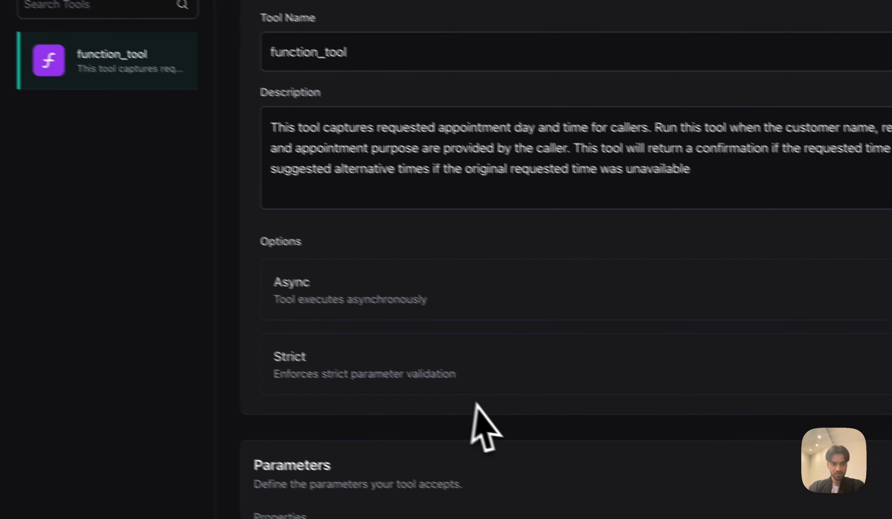
pyautogui.scroll(-10, 472, 406)
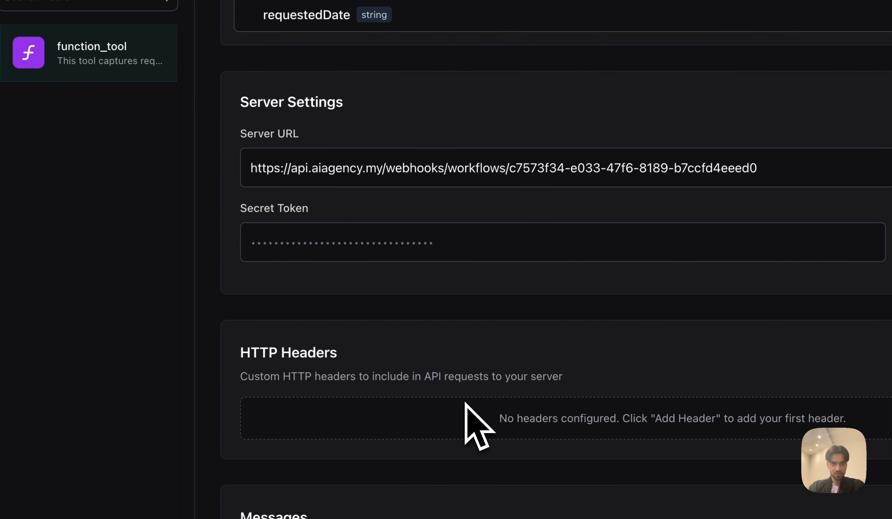
pyautogui.moveTo(743, 168); pyautogui.dragTo(770, 169)
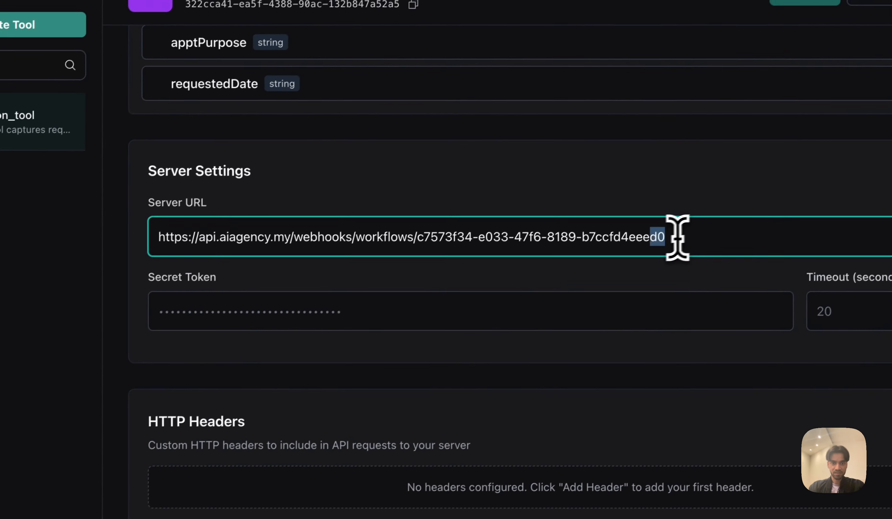
pyautogui.hotkey('ctrl', 'a')
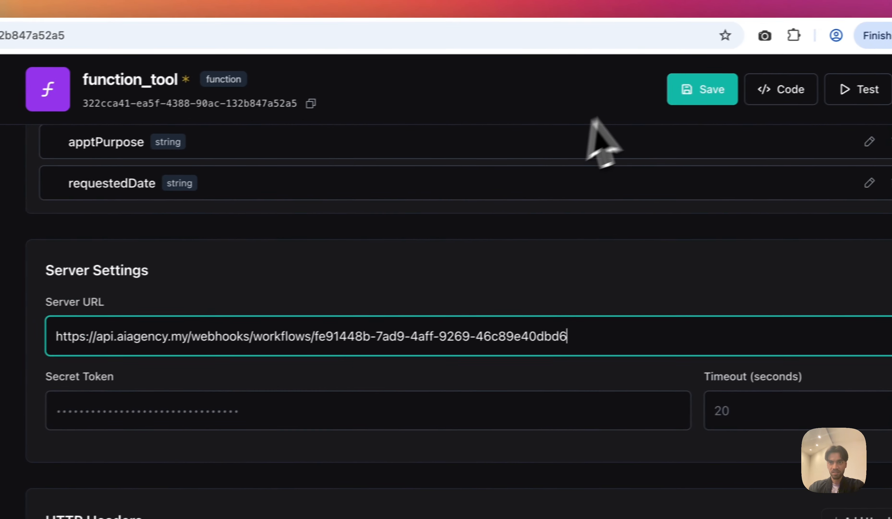
pyautogui.click(682, 91)
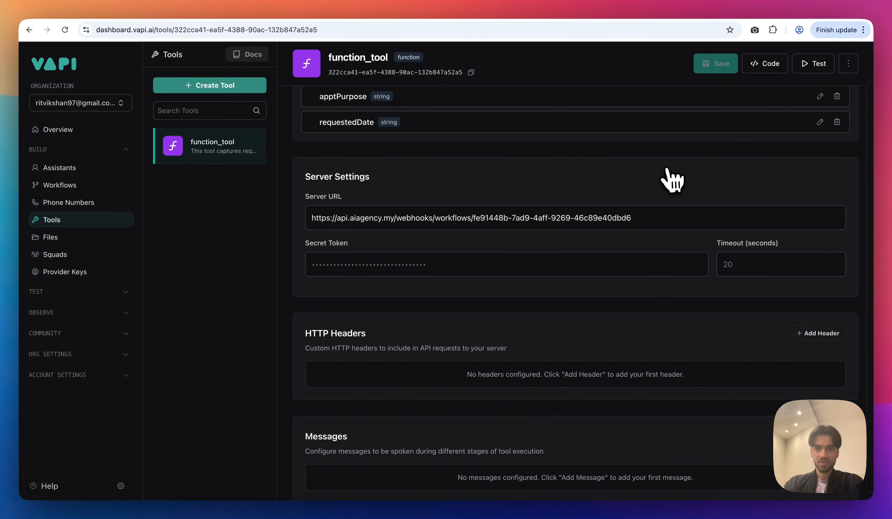
pyautogui.scroll(10, 673, 180)
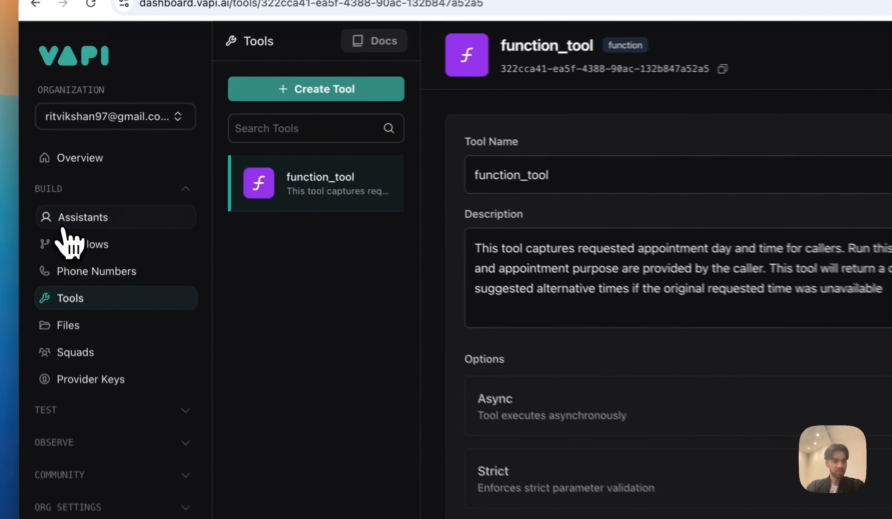
# Start a live call with the Alex assistant, then return to the Appointments - Google Calendar workflow canvas.
pyautogui.click(50, 168)
pyautogui.click(301, 249)
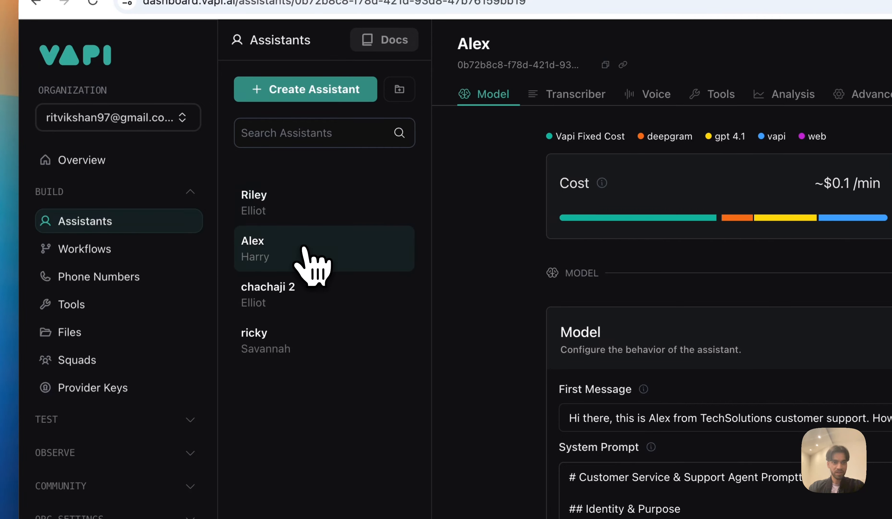
pyautogui.click(668, 103)
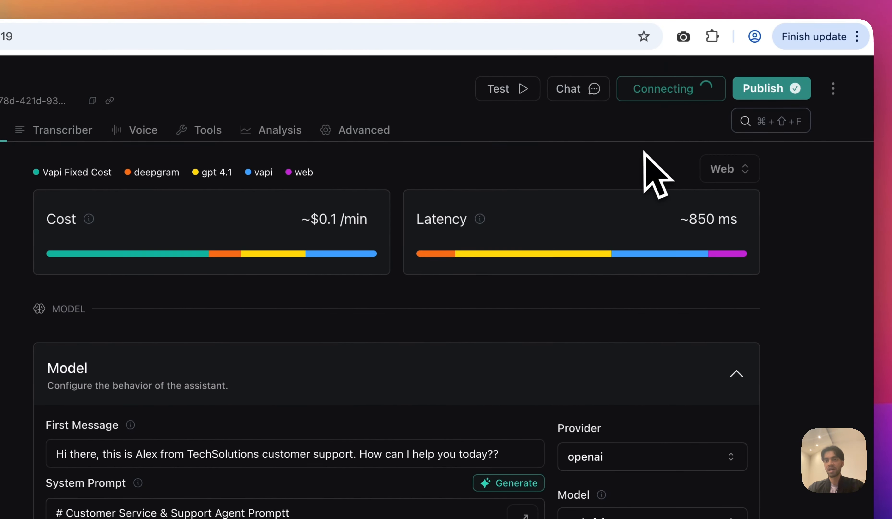
pyautogui.click(634, 29)
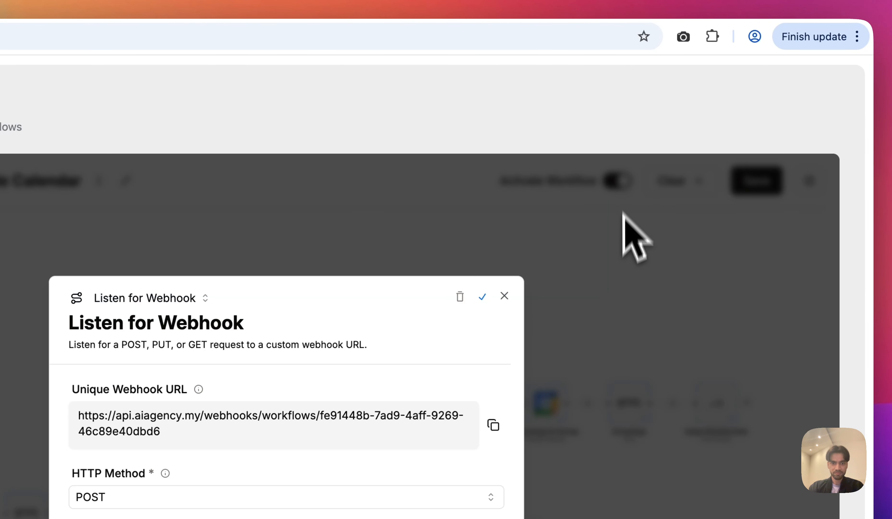
pyautogui.click(630, 250)
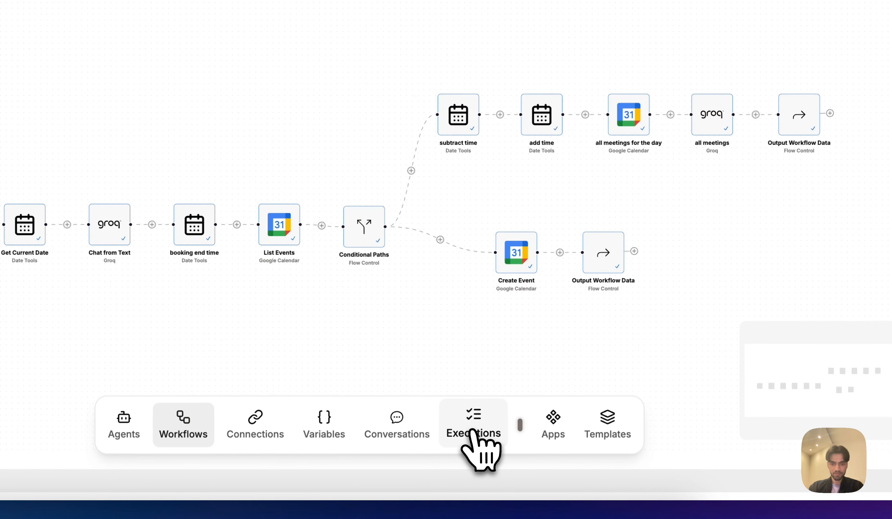
# Refresh the workflow's Executions, checking Google Calendar, until run 1 (25/04/2025, 02:48:12) shows Success.
pyautogui.click(473, 432)
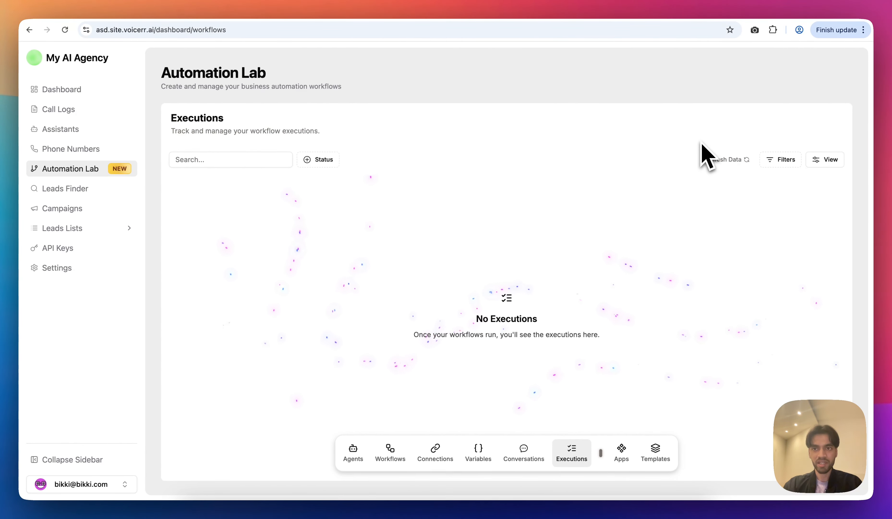
pyautogui.click(744, 16)
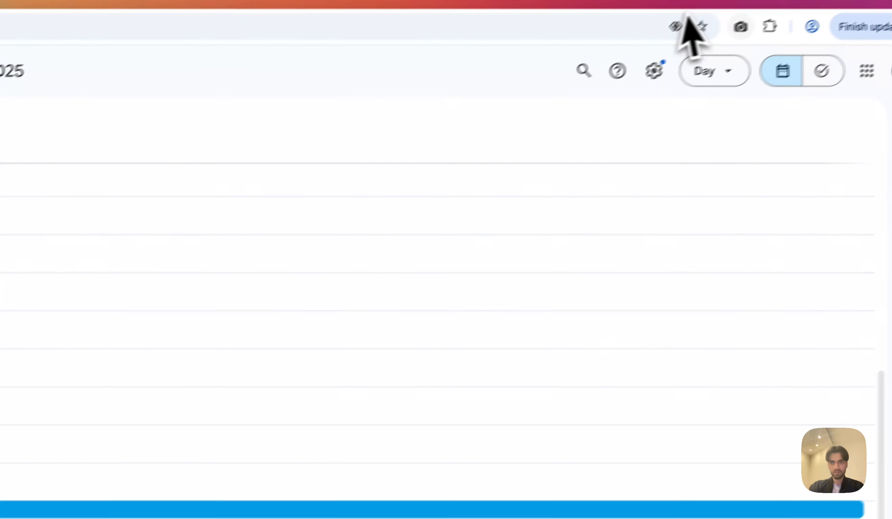
pyautogui.click(671, 9)
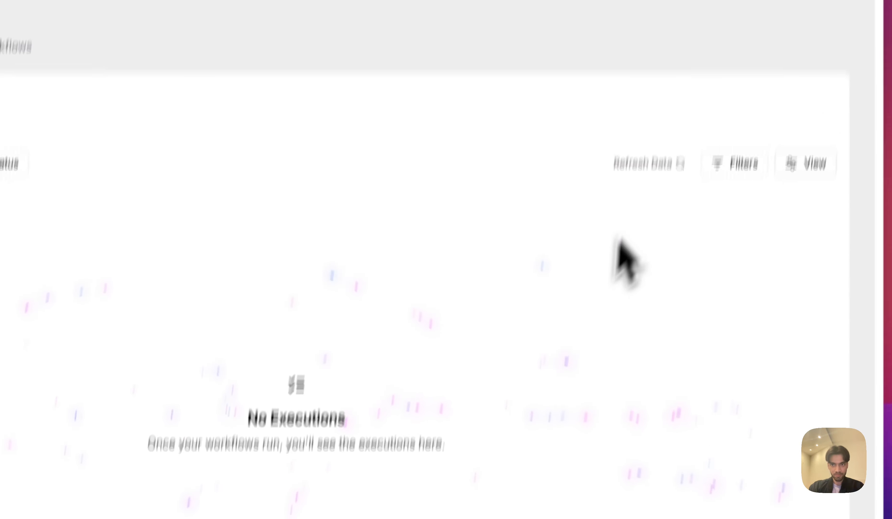
pyautogui.click(653, 163)
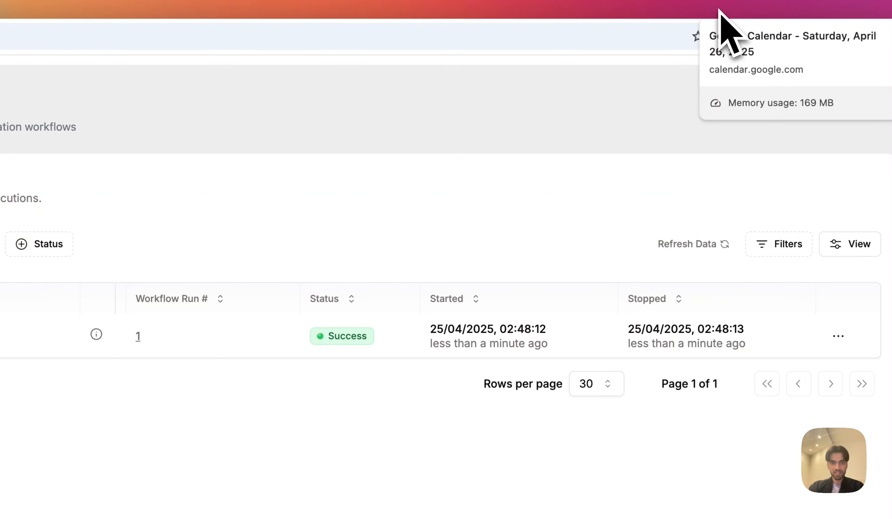
pyautogui.click(665, 11)
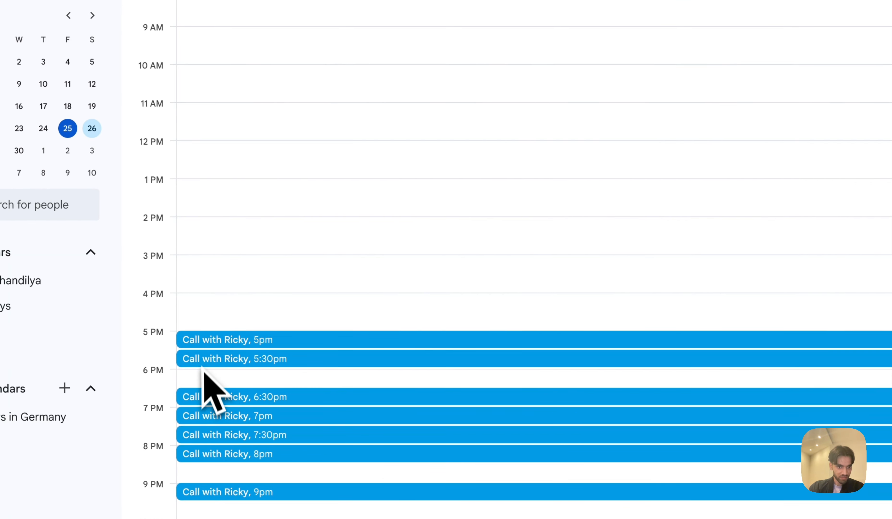
pyautogui.click(714, 14)
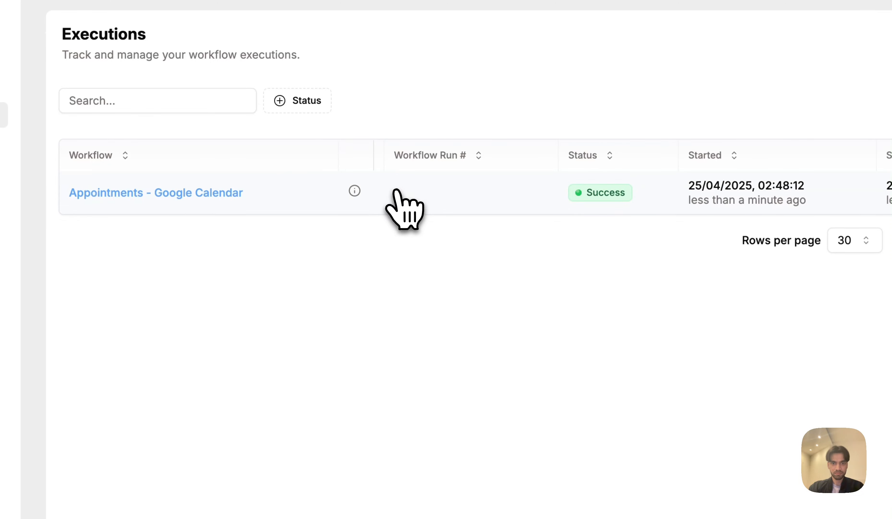
# Inspect execution #1 and its Output Workflow Data response, then check the April 26 calendar bookings.
pyautogui.click(397, 192)
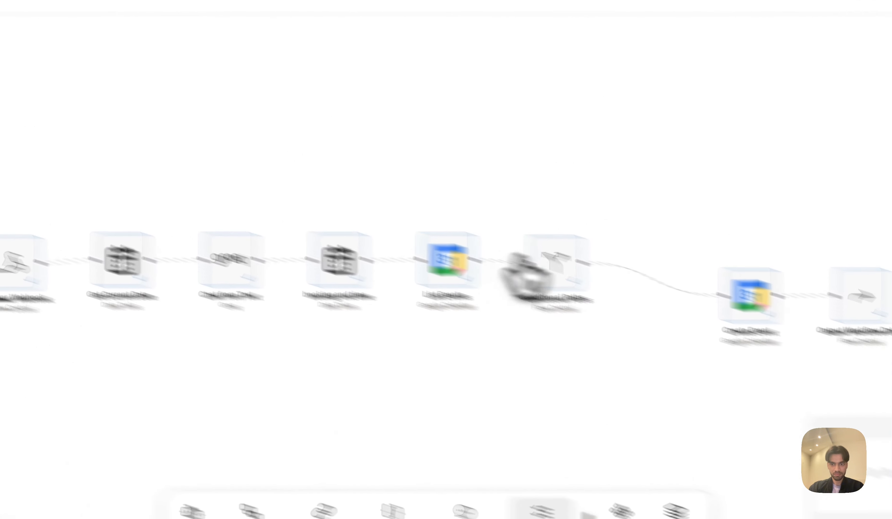
pyautogui.click(863, 298)
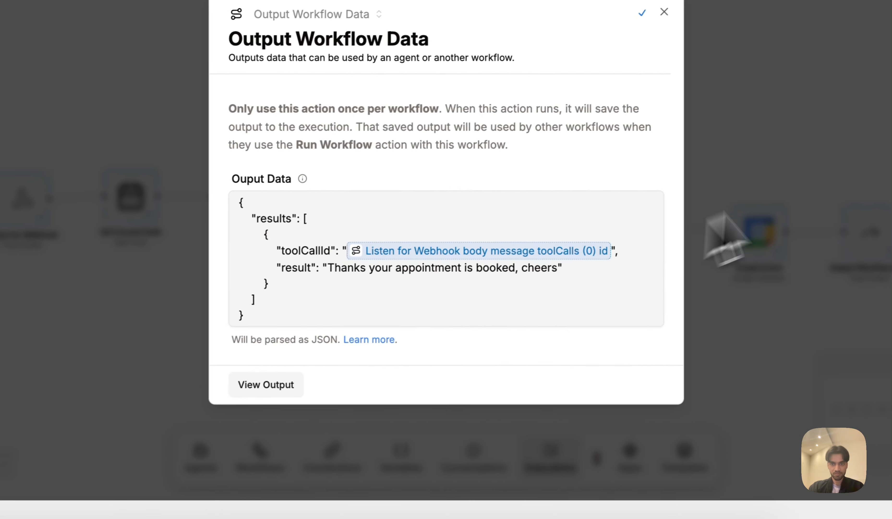
pyautogui.click(638, 223)
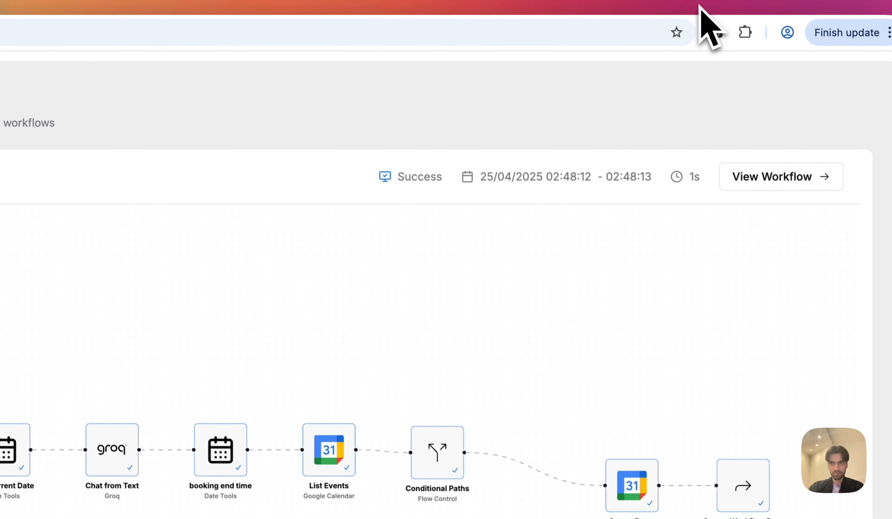
pyautogui.click(700, 5)
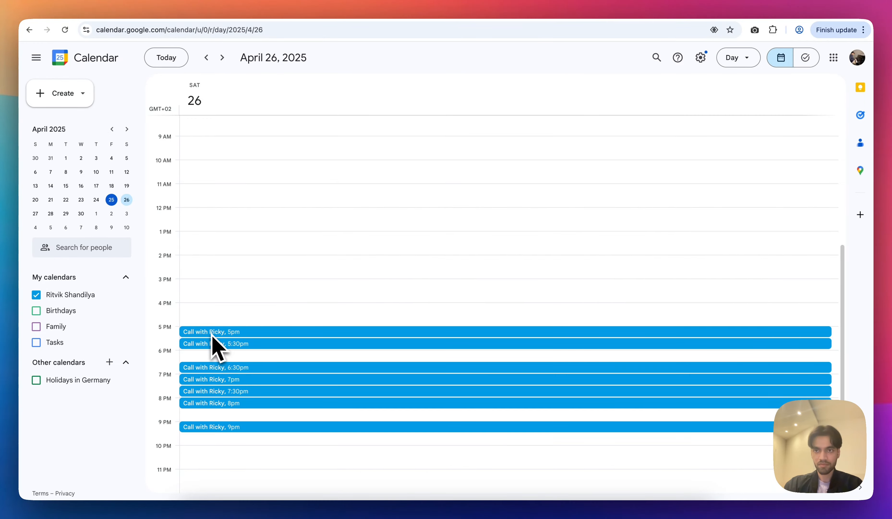
# Refresh the executions list to reveal successful run #2 and check Google Calendar for its booking.
pyautogui.click(724, 9)
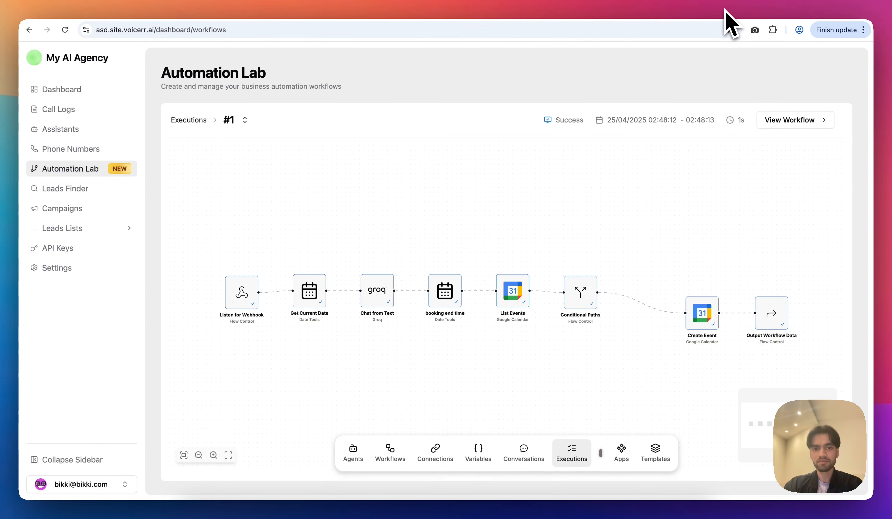
pyautogui.click(573, 452)
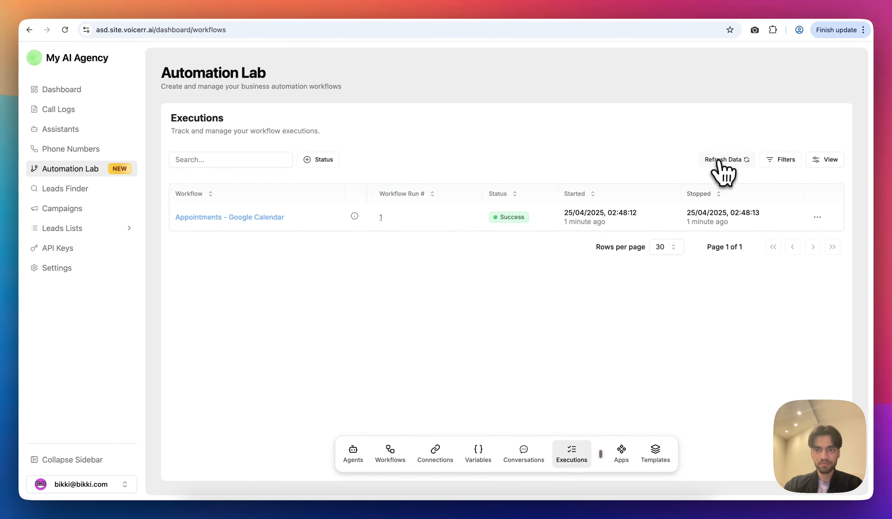
pyautogui.click(723, 160)
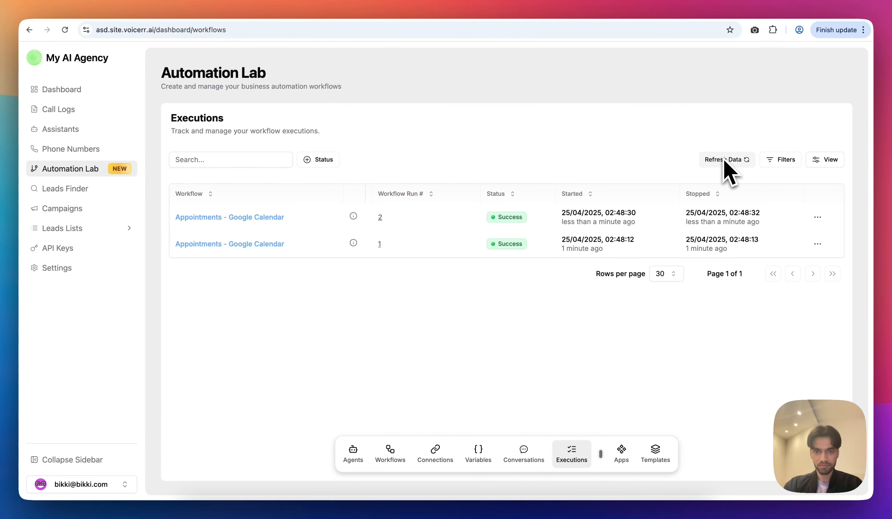
pyautogui.click(747, 12)
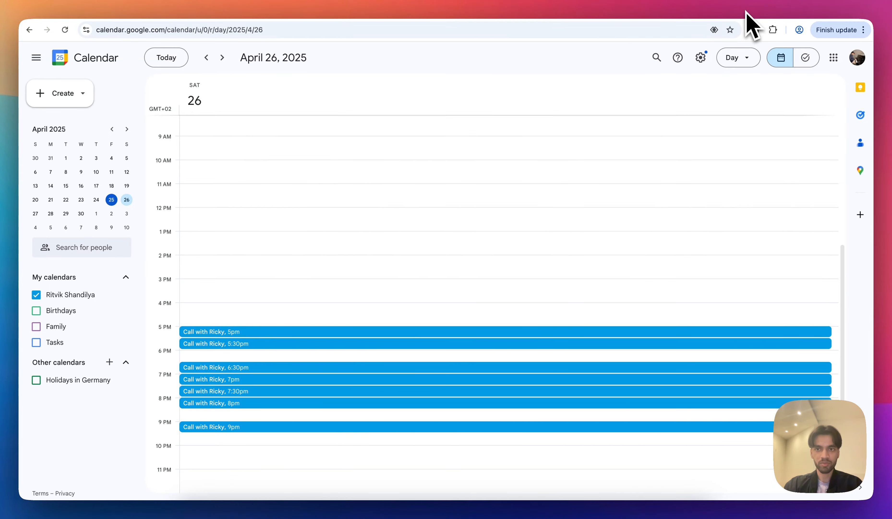
# Refresh again to reveal run #3, open its details, and check the calendar for the new booking.
pyautogui.click(727, 17)
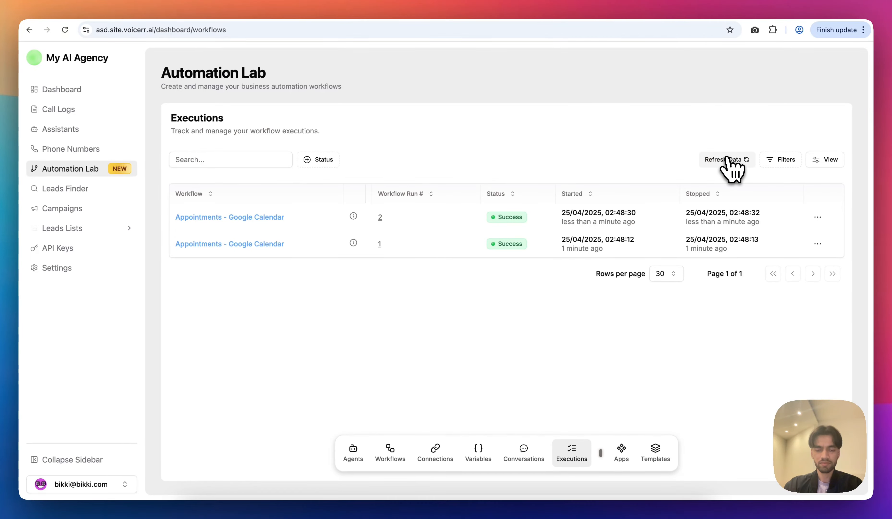
pyautogui.click(730, 163)
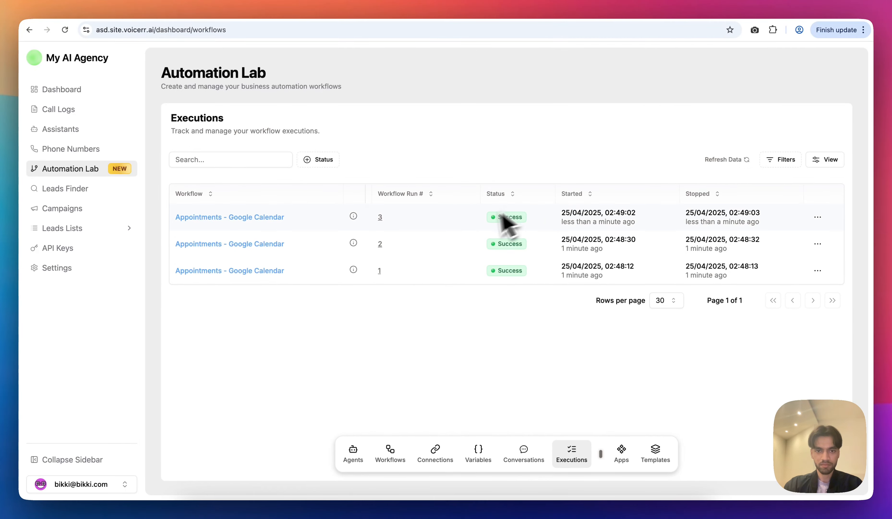
pyautogui.click(380, 217)
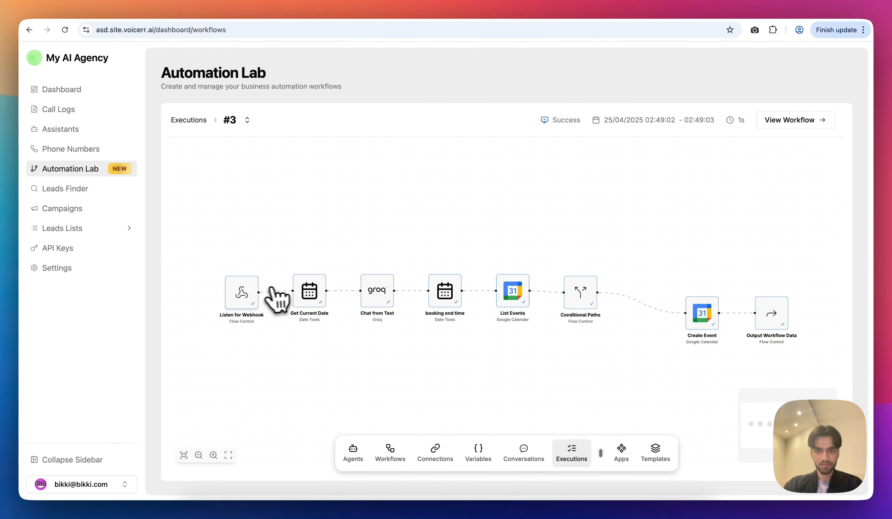
pyautogui.click(747, 16)
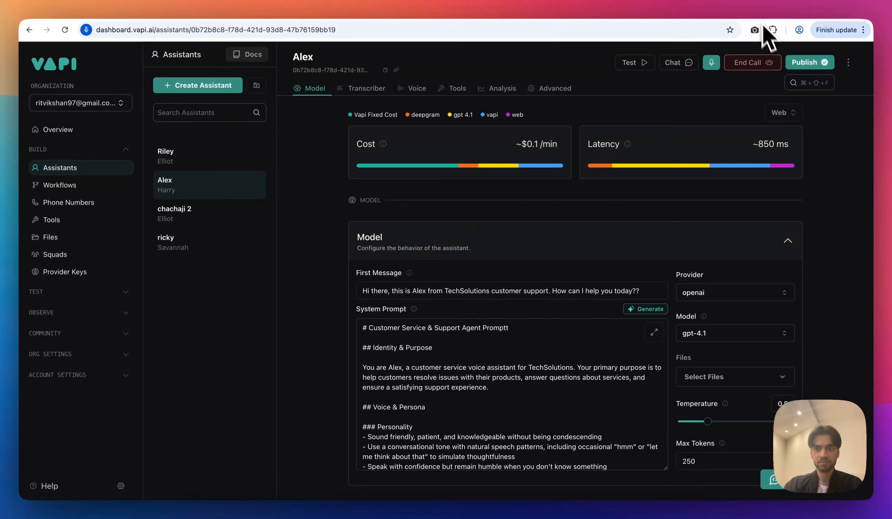
# End the Alex test call and view the April 26 calendar's eight call bookings.
pyautogui.click(754, 63)
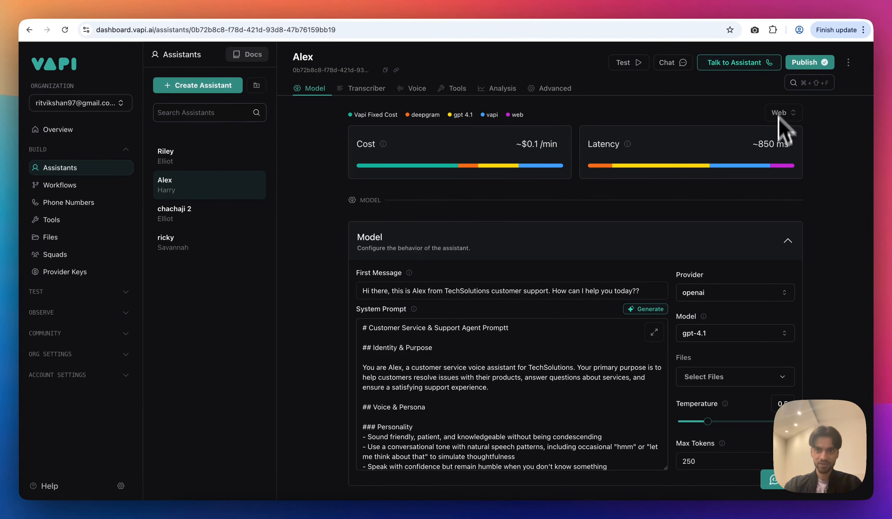
pyautogui.click(744, 3)
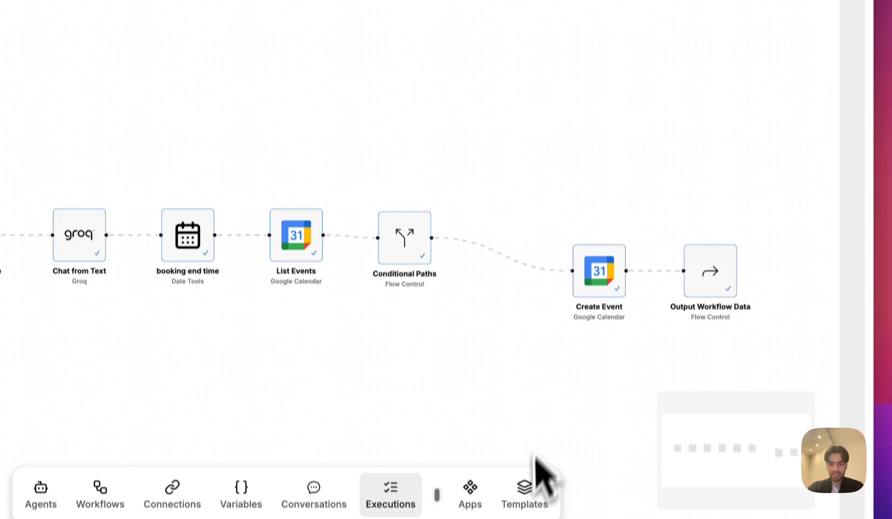
# Open Voicerr's Templates page showing the Google Calendar appointment-scheduling template.
pyautogui.click(523, 494)
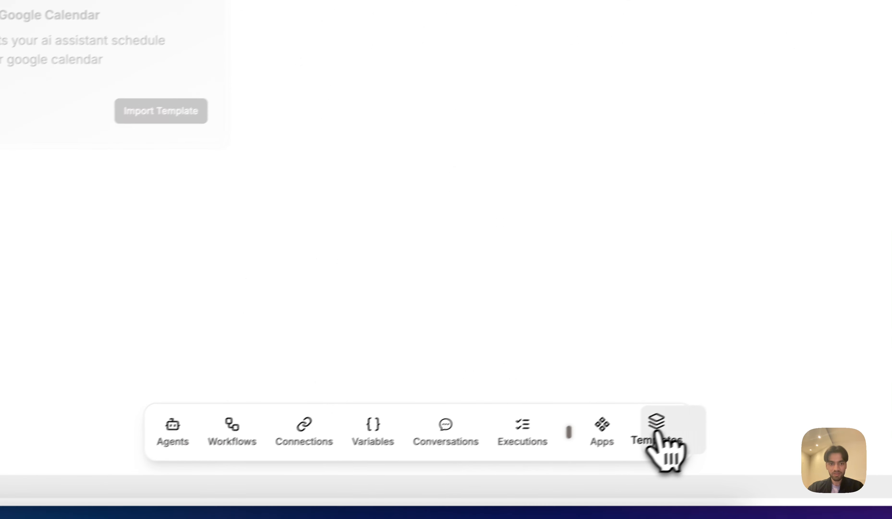